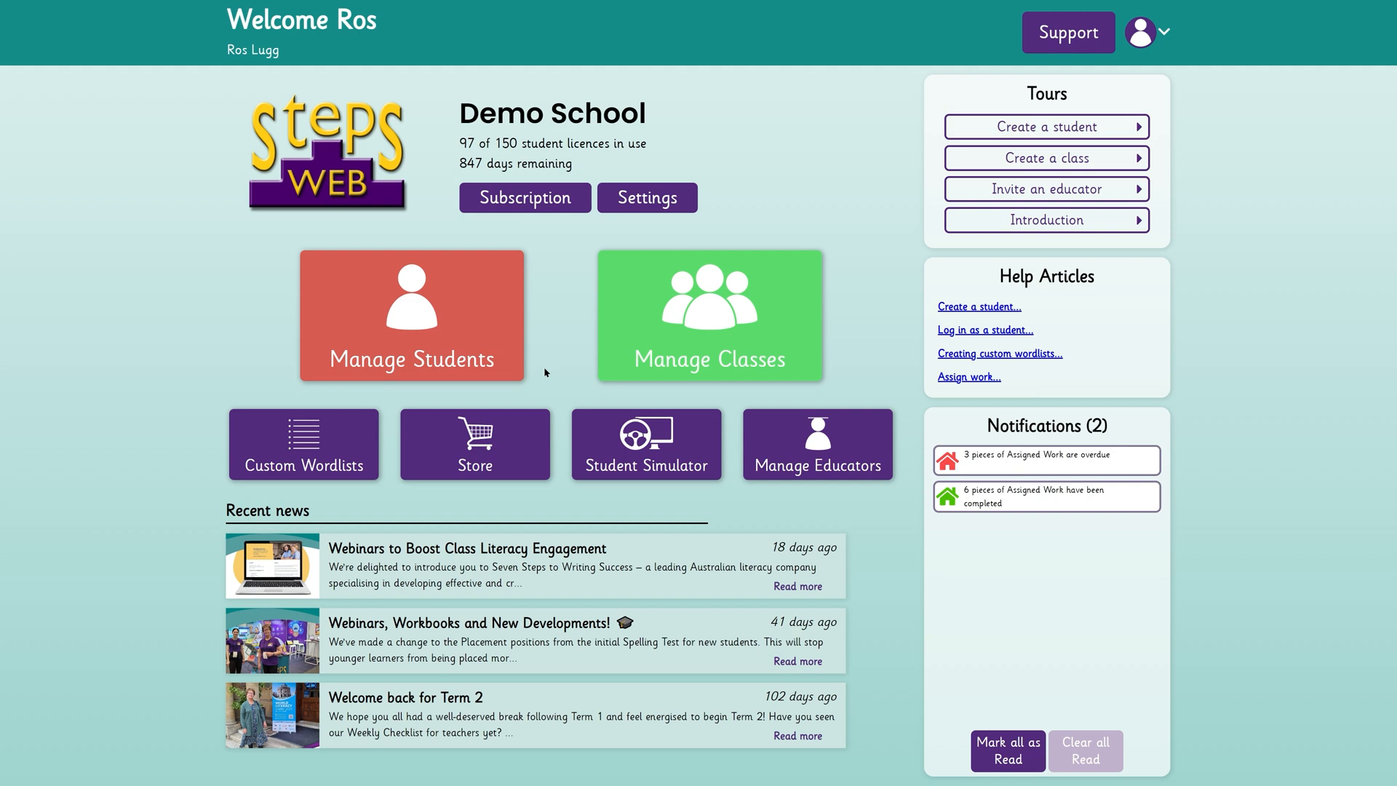
Step: Find the student in the school's student list by the start of their first name and open their record
click(439, 327)
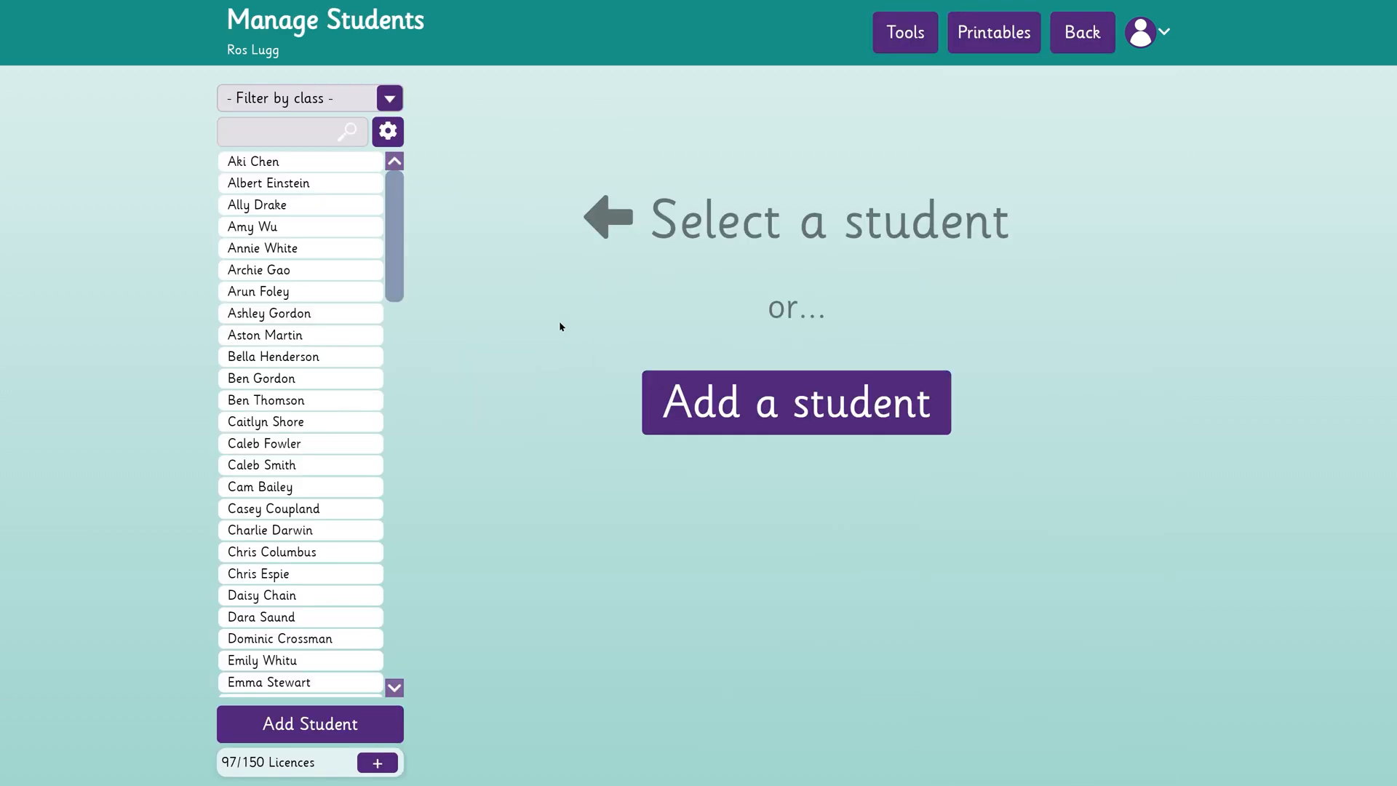
click(295, 134)
text(jo)
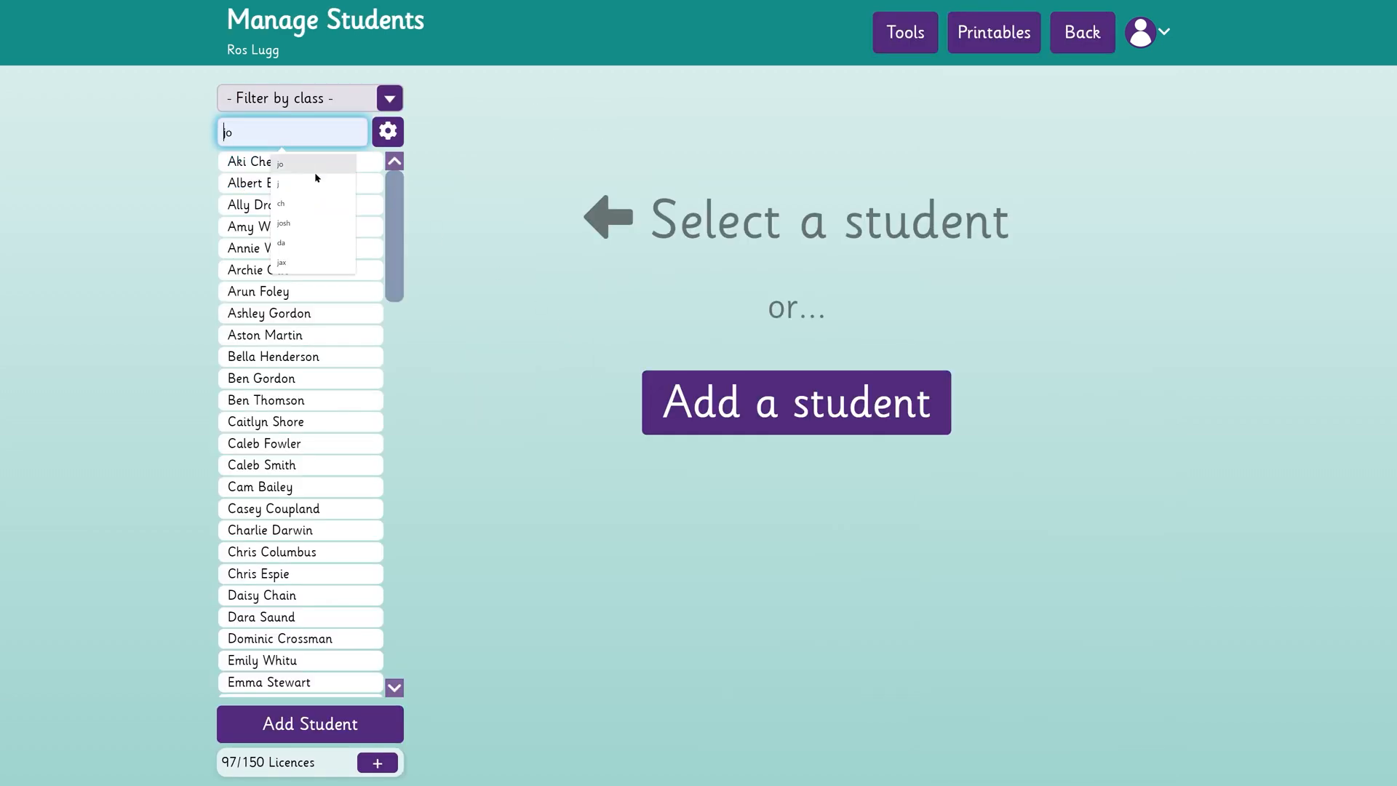
key(BackSpace)
key(BackSpace)
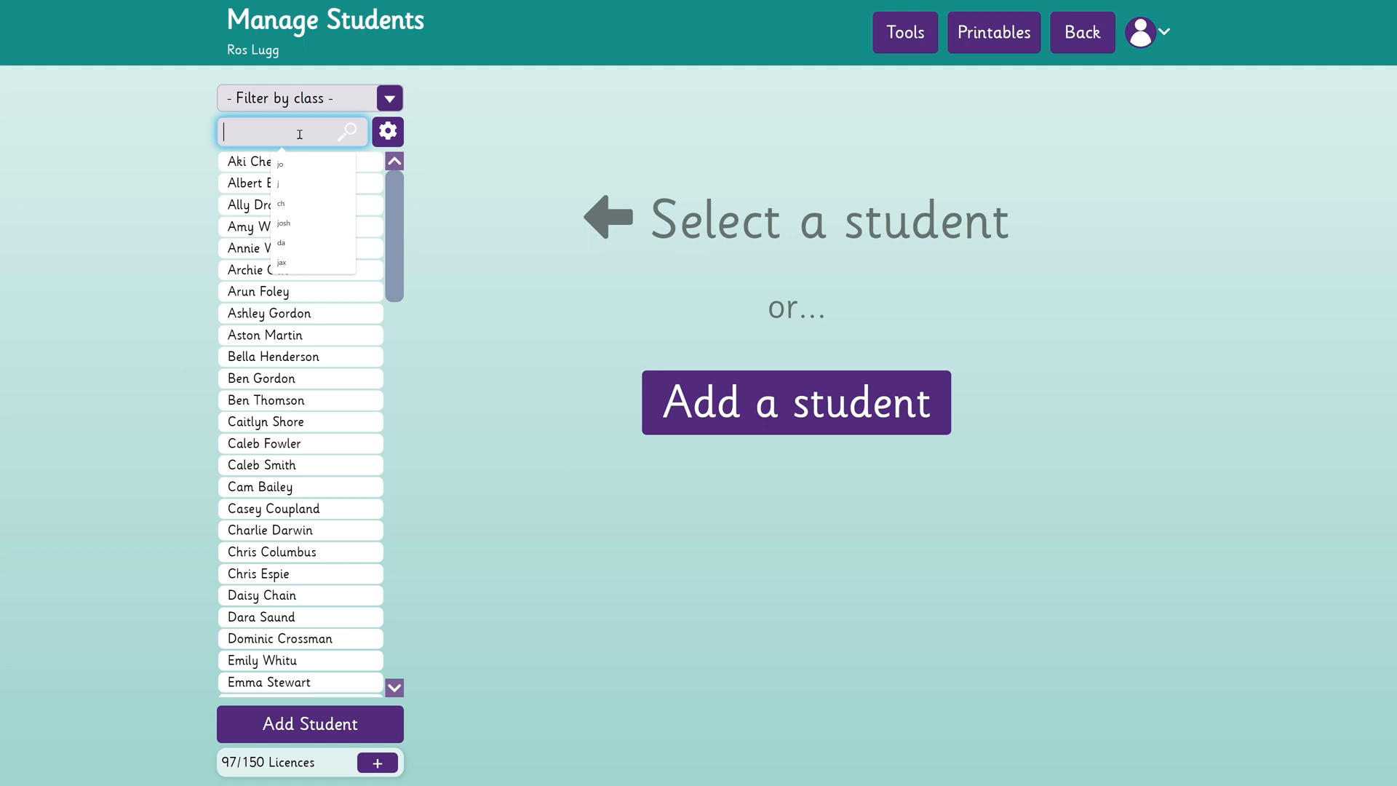
text(mich)
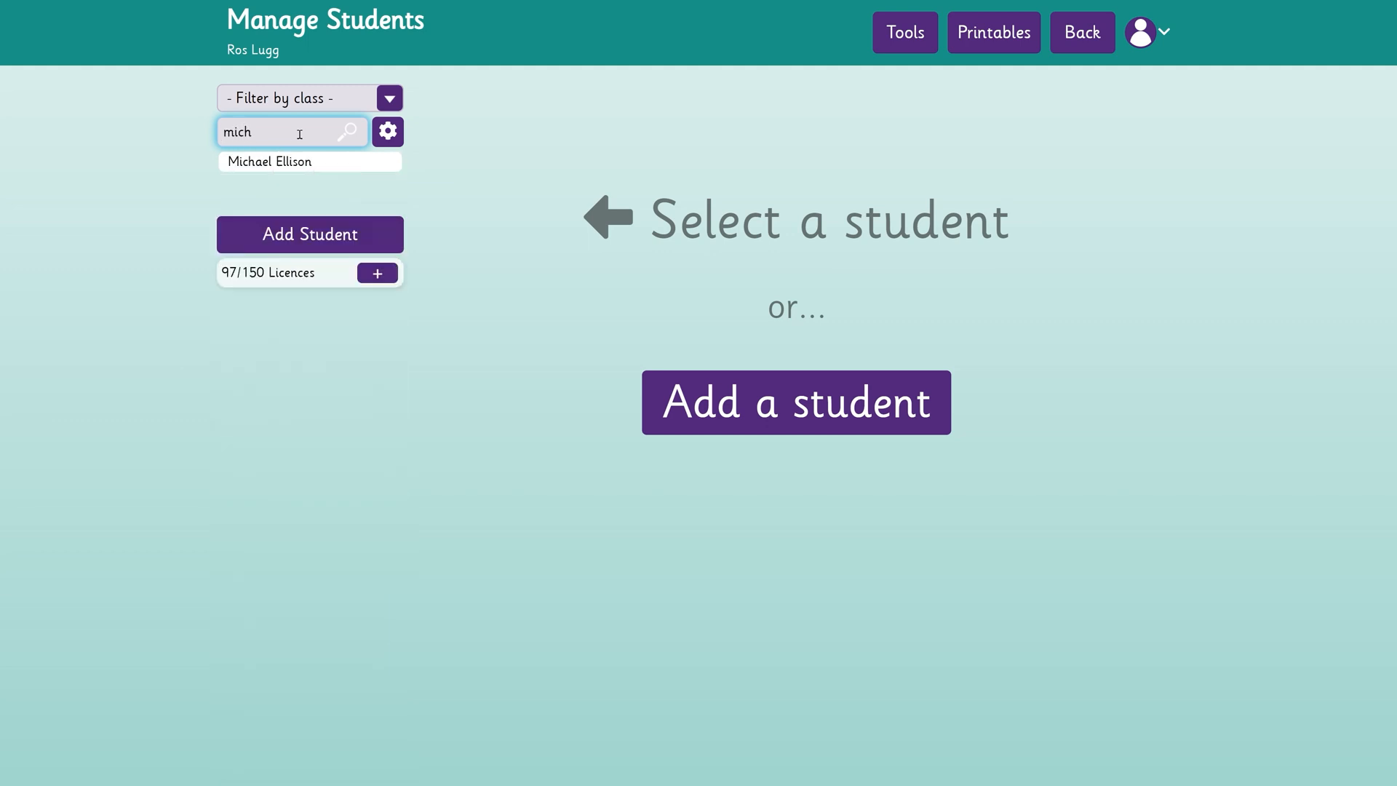
click(293, 168)
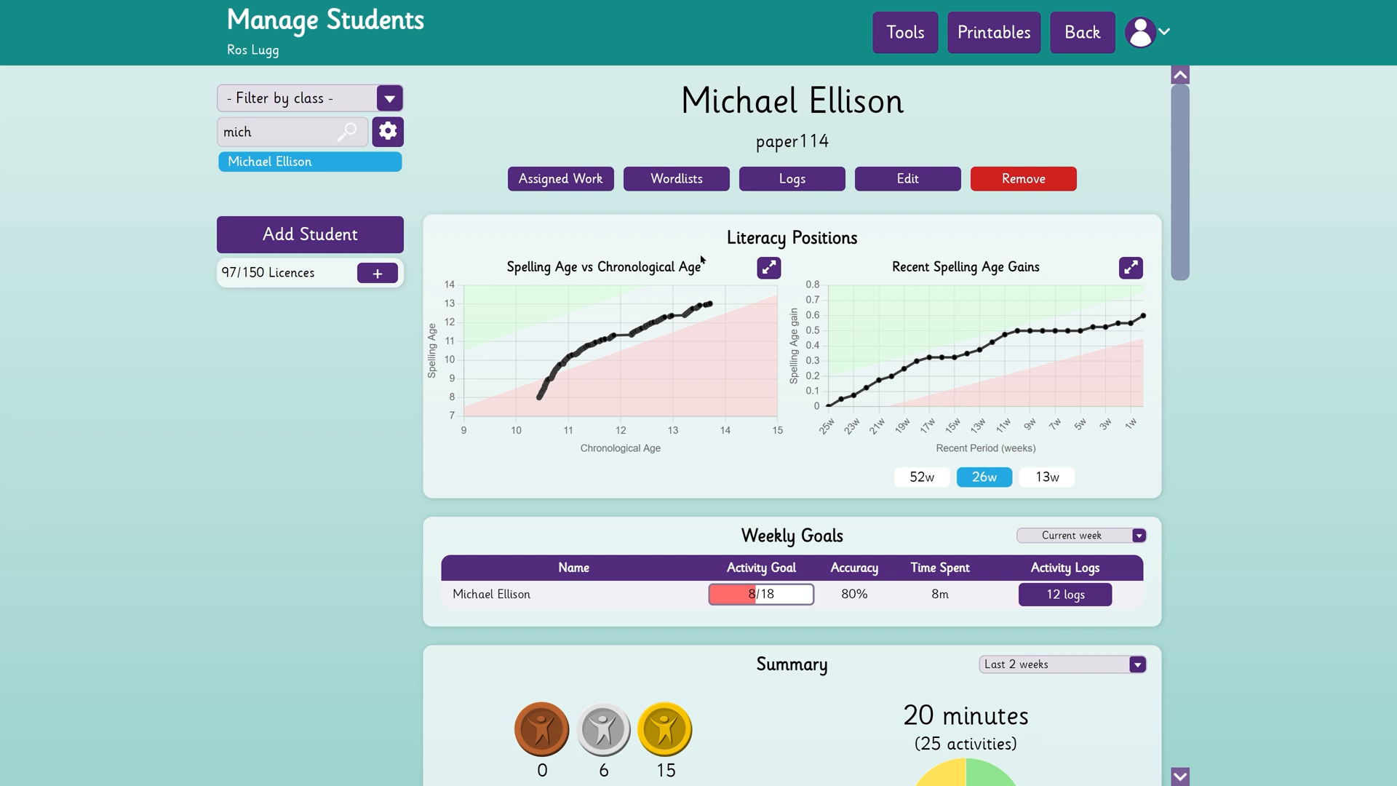
Step: Show the student's activity logs with the date range set to Last 4 weeks
click(784, 185)
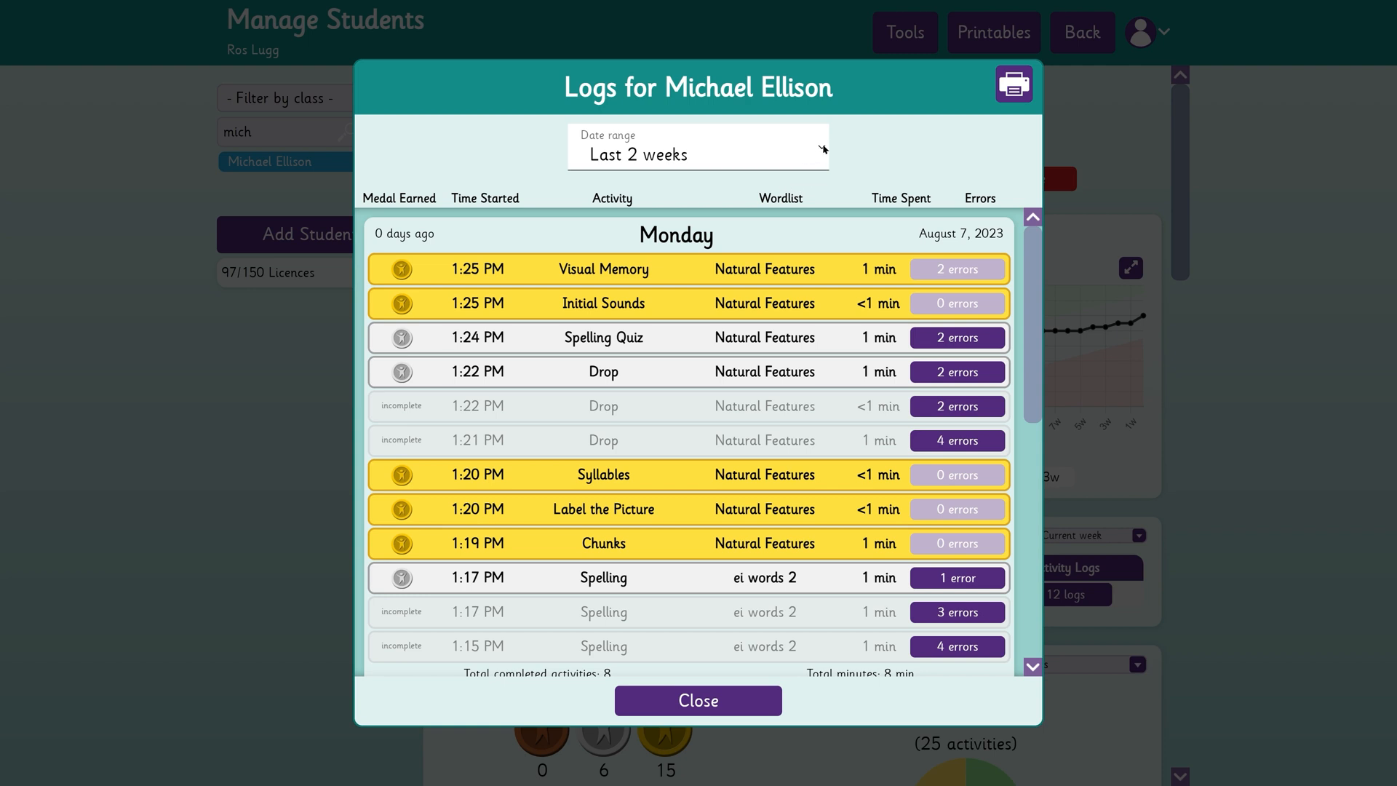
click(821, 148)
click(687, 205)
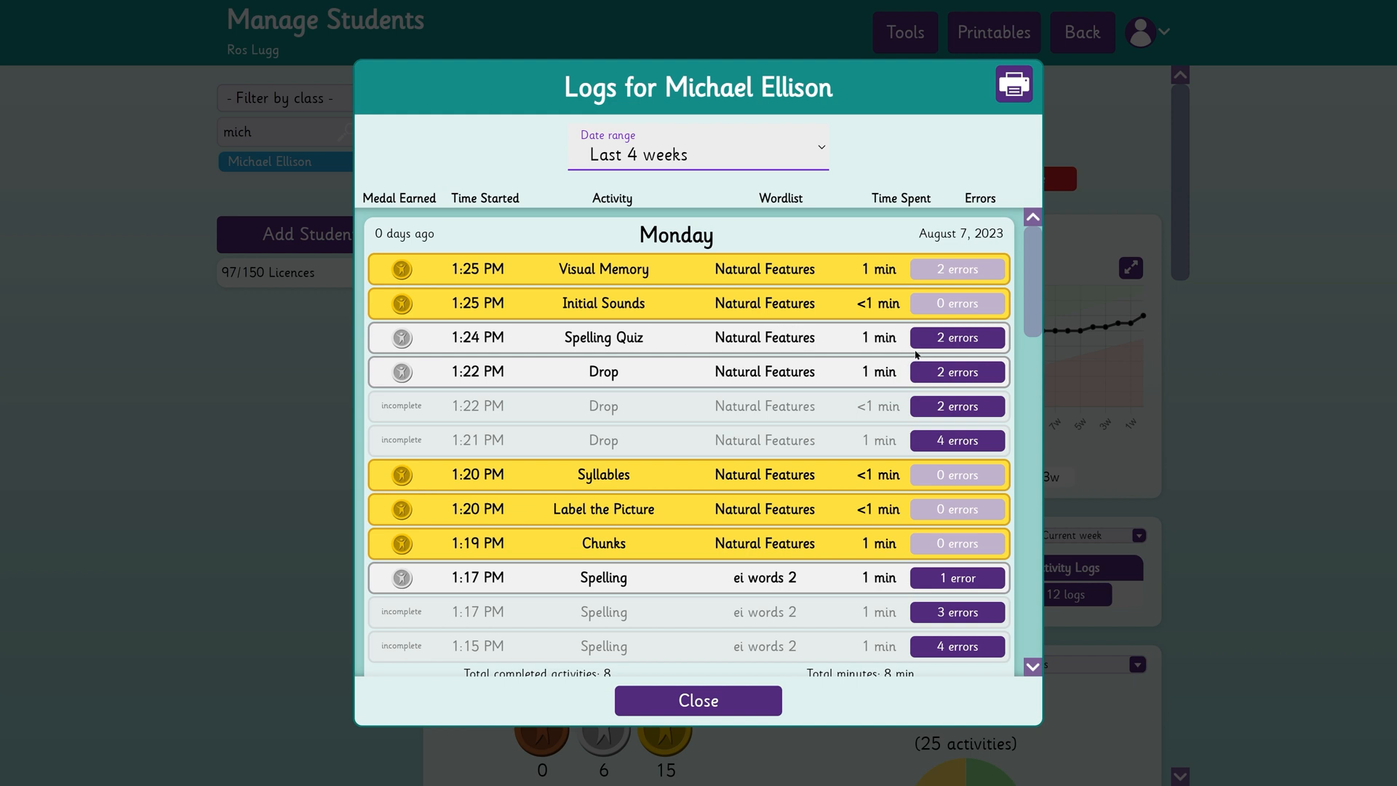
Step: Review the error details of the Natural Features Spelling Quiz and the three ei words 2 Spelling attempts, and close the logs
click(927, 342)
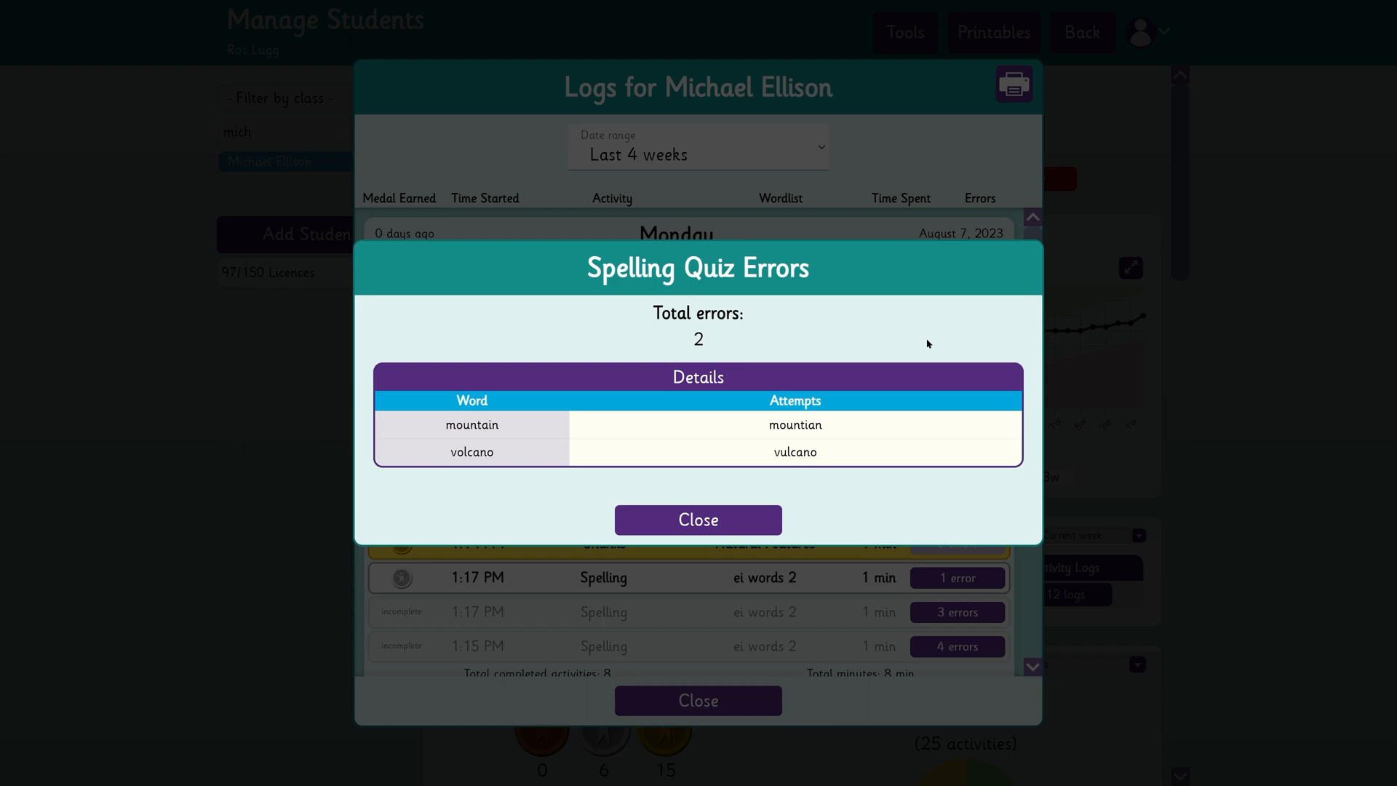
click(749, 523)
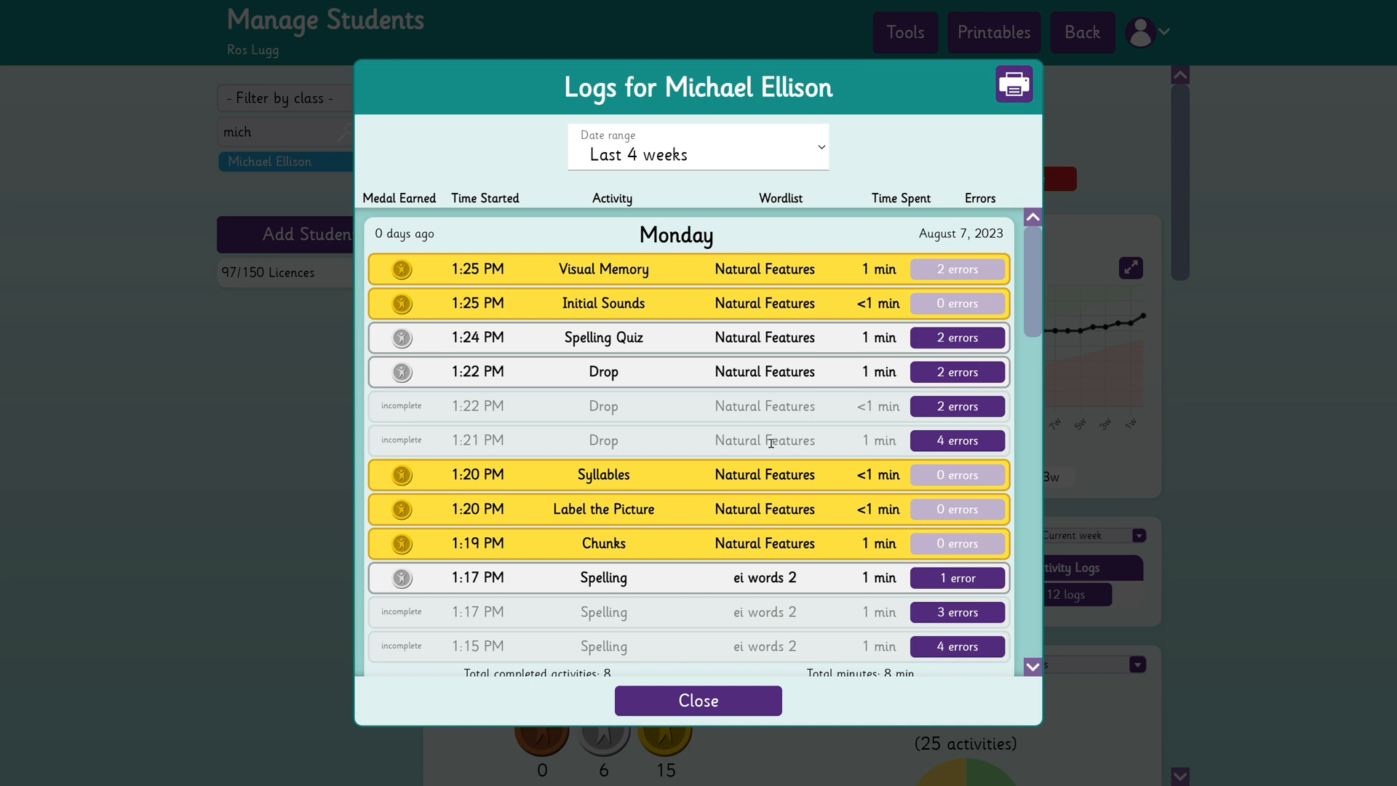
scroll(791, 433, down, 3)
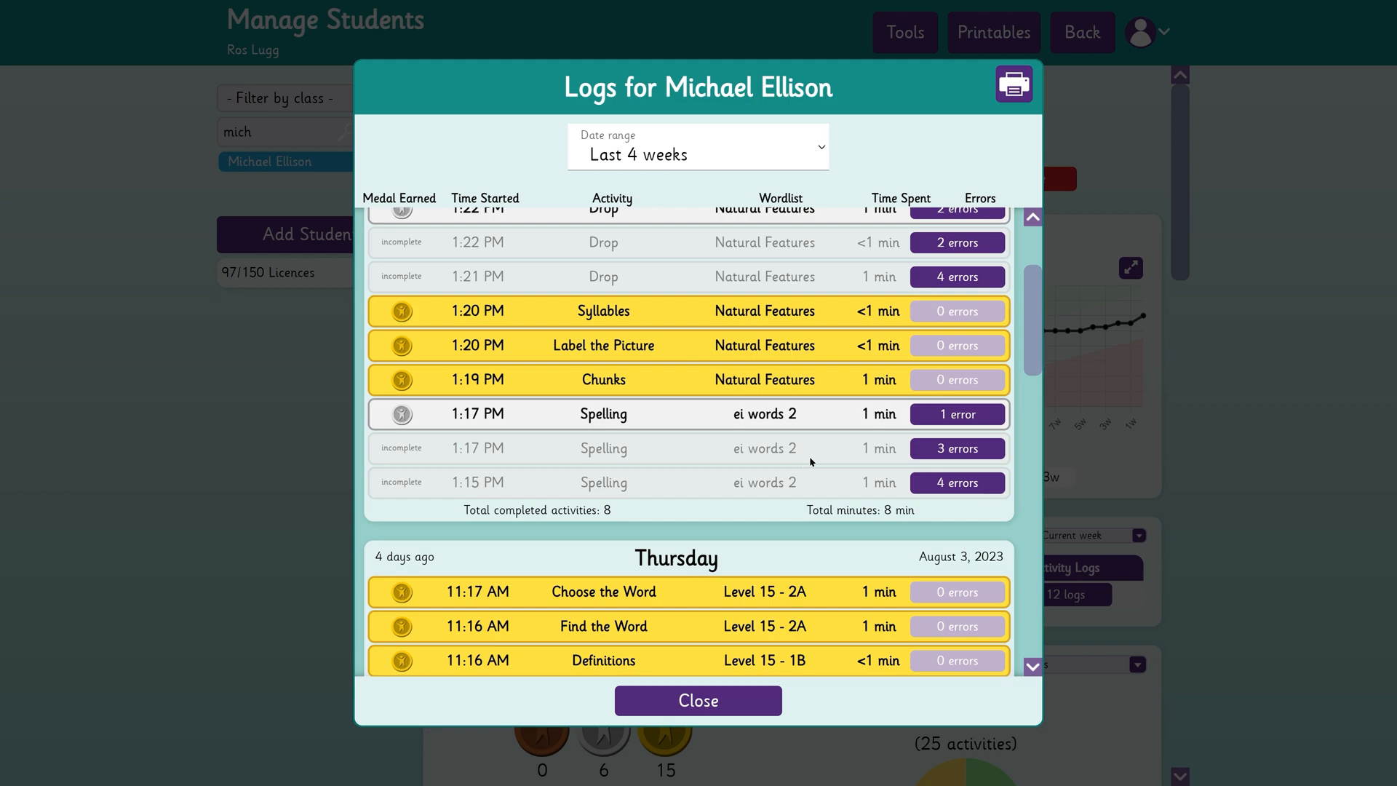
click(940, 421)
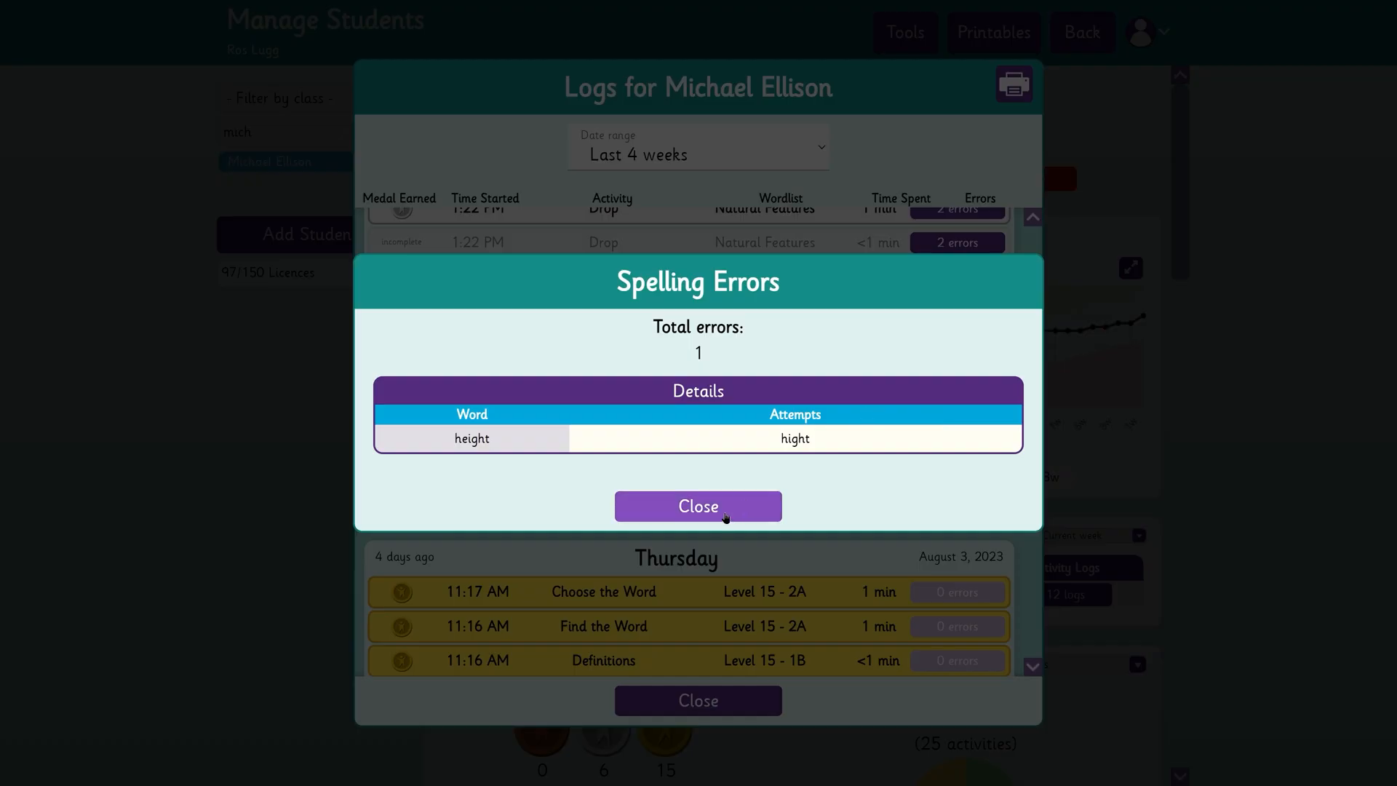
click(725, 514)
click(926, 452)
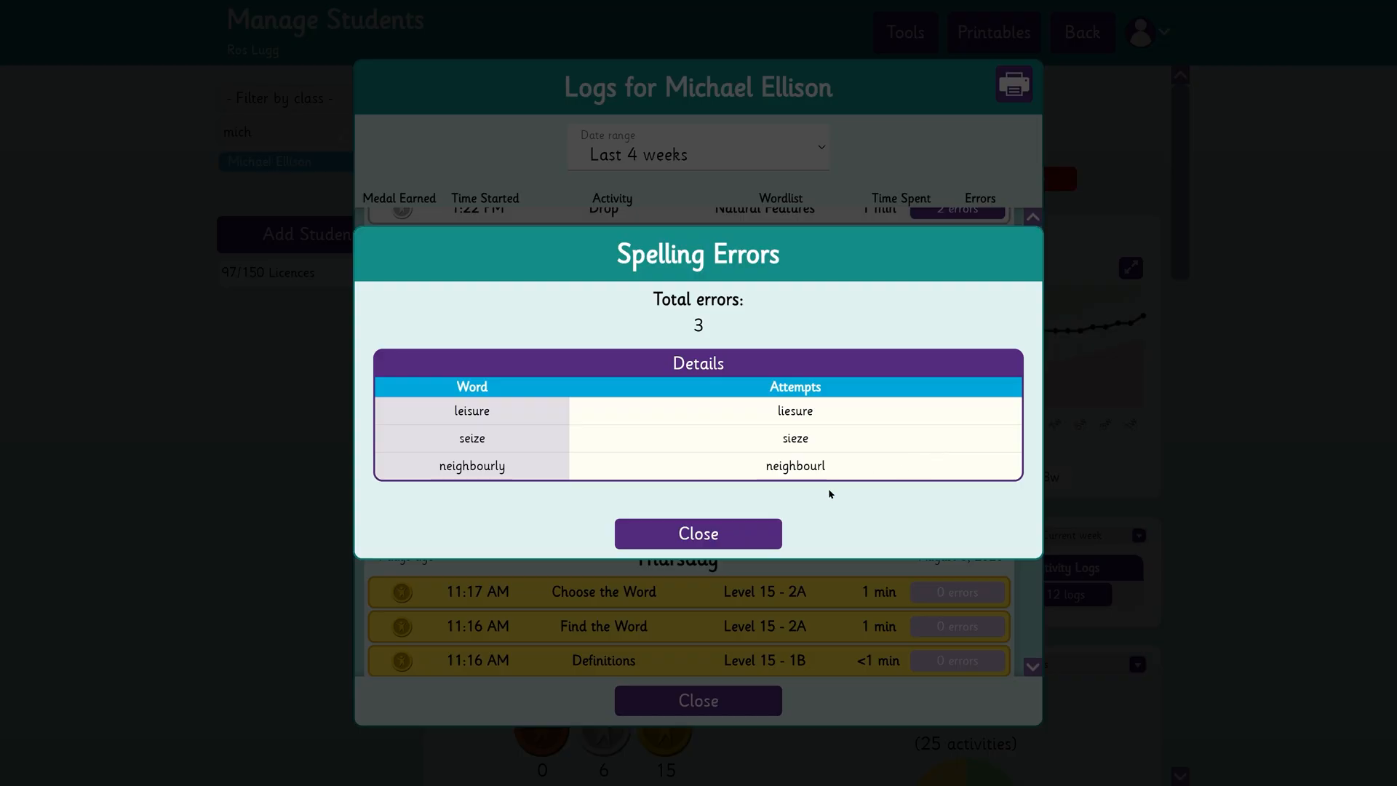
click(773, 535)
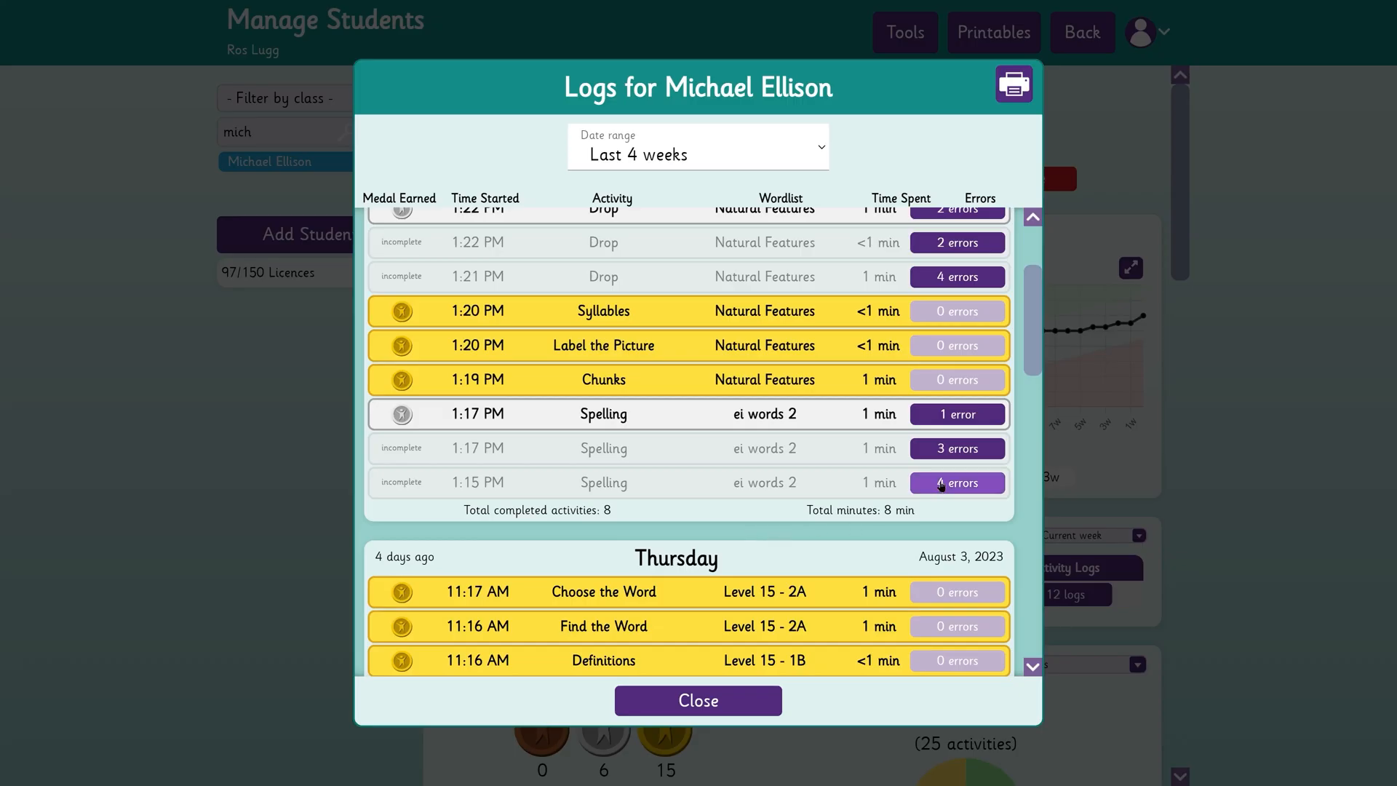
click(941, 486)
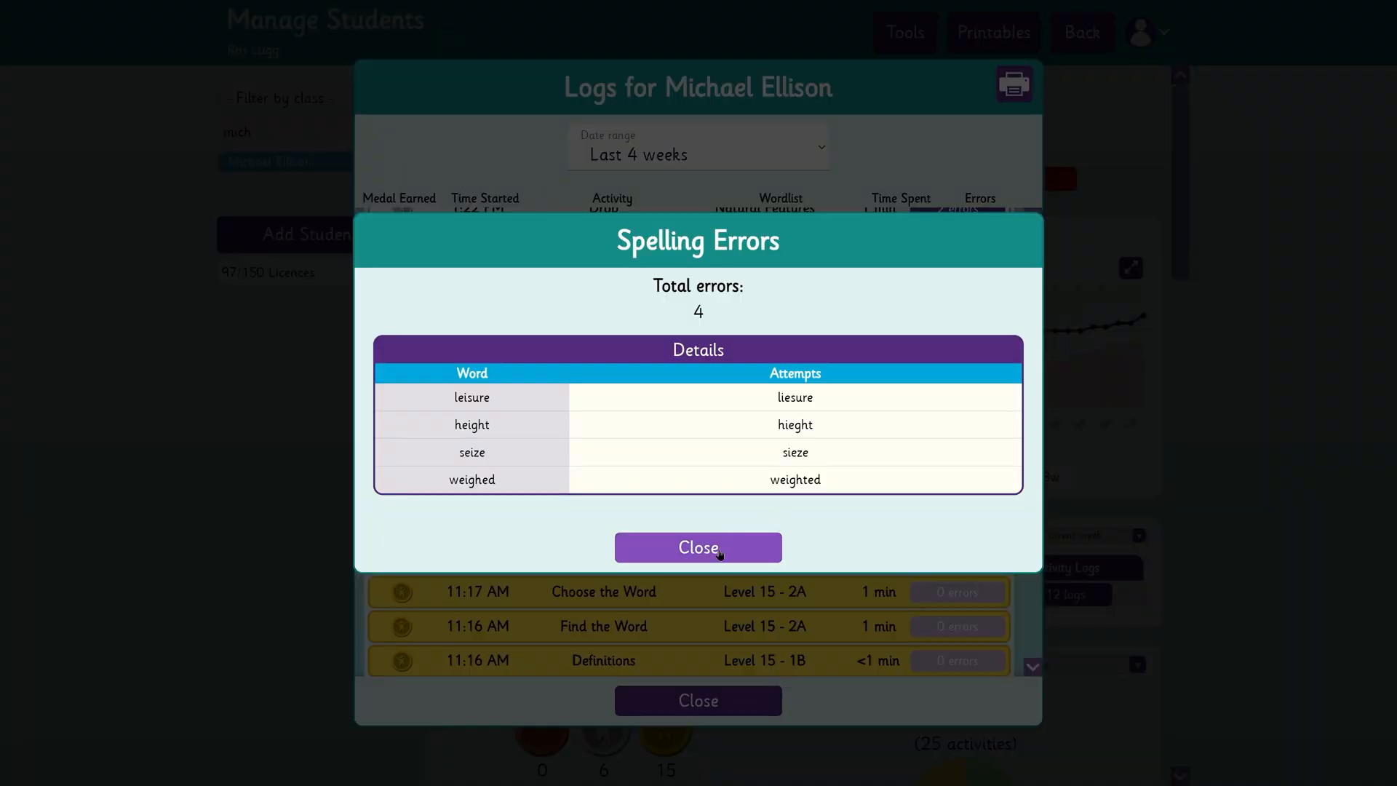
click(718, 553)
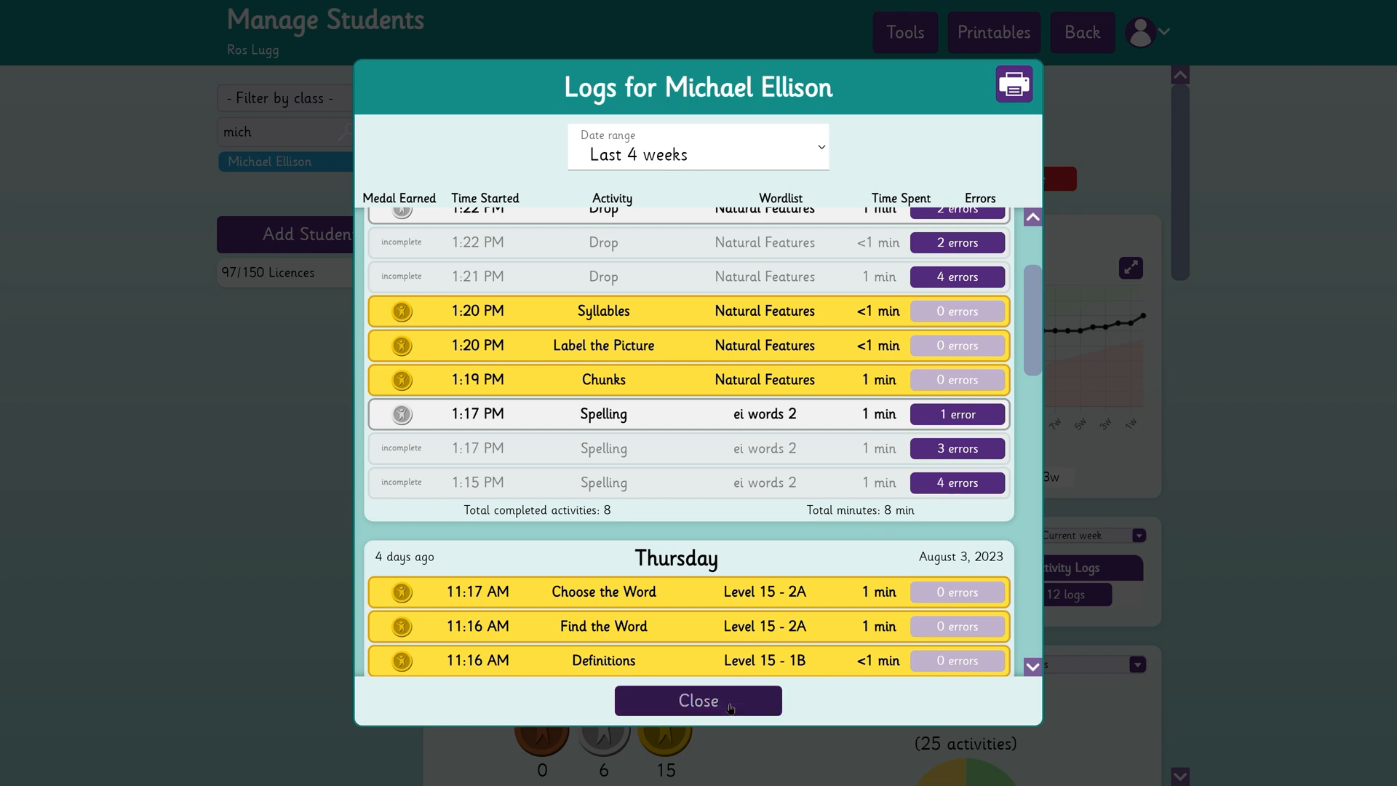
click(730, 708)
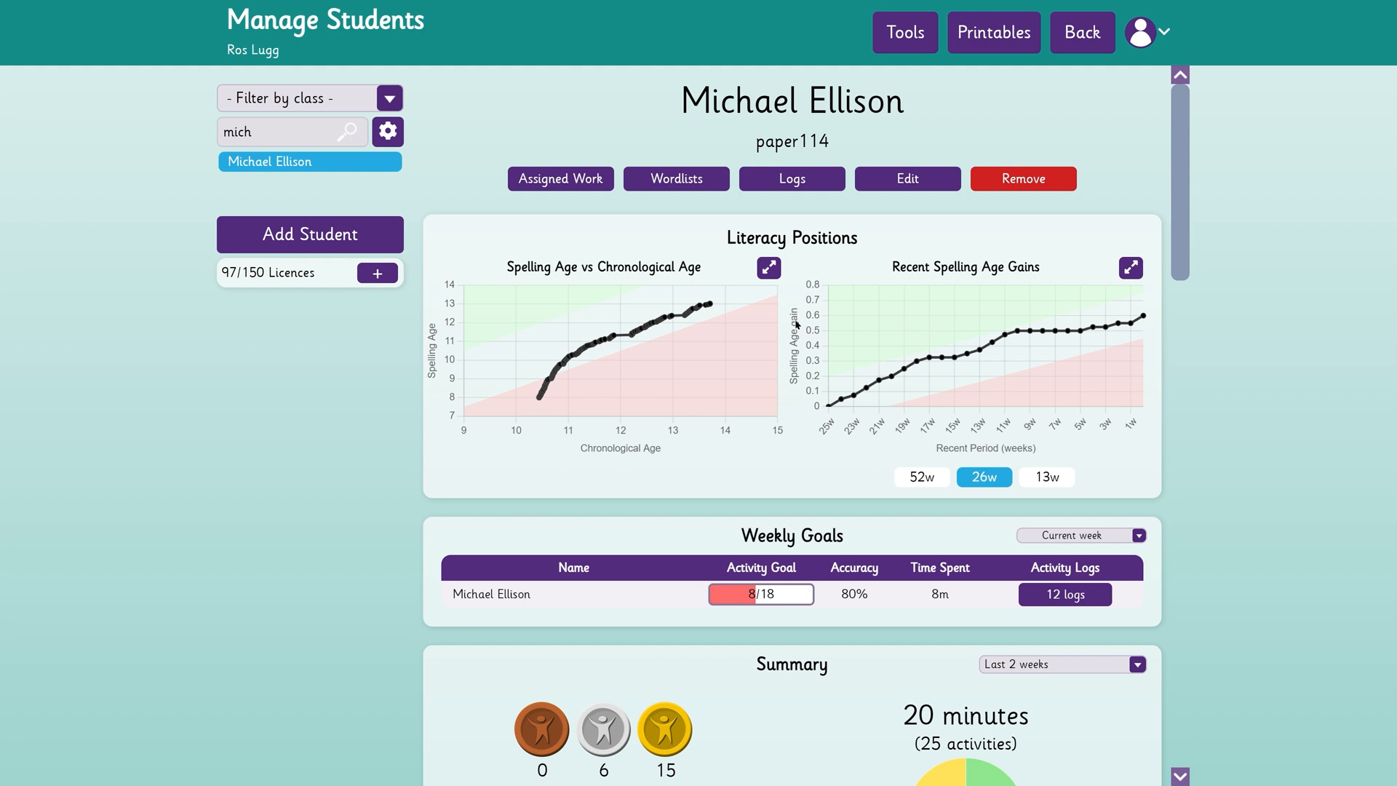
Step: Create a new personal wordlist for the student, named with their first name followed by 4
click(678, 182)
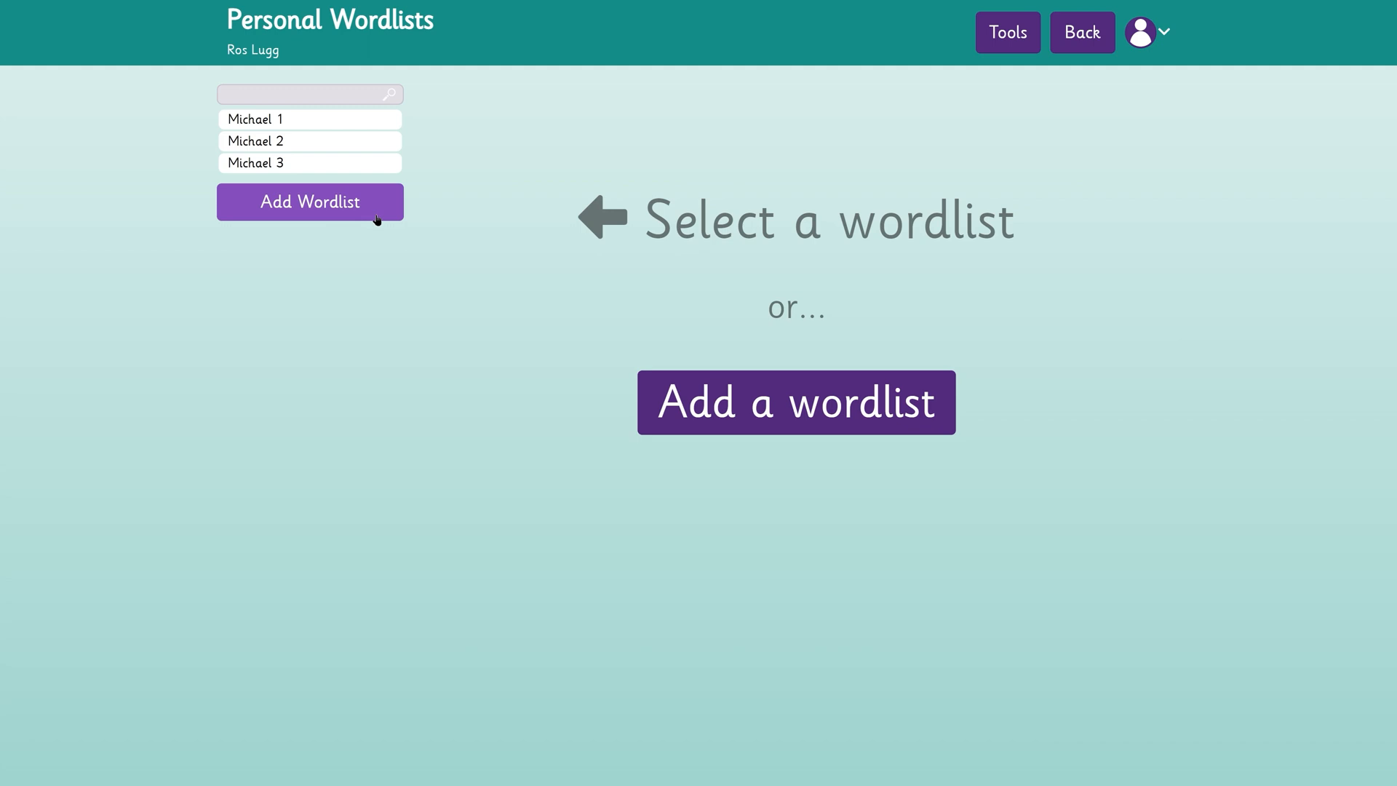
click(331, 211)
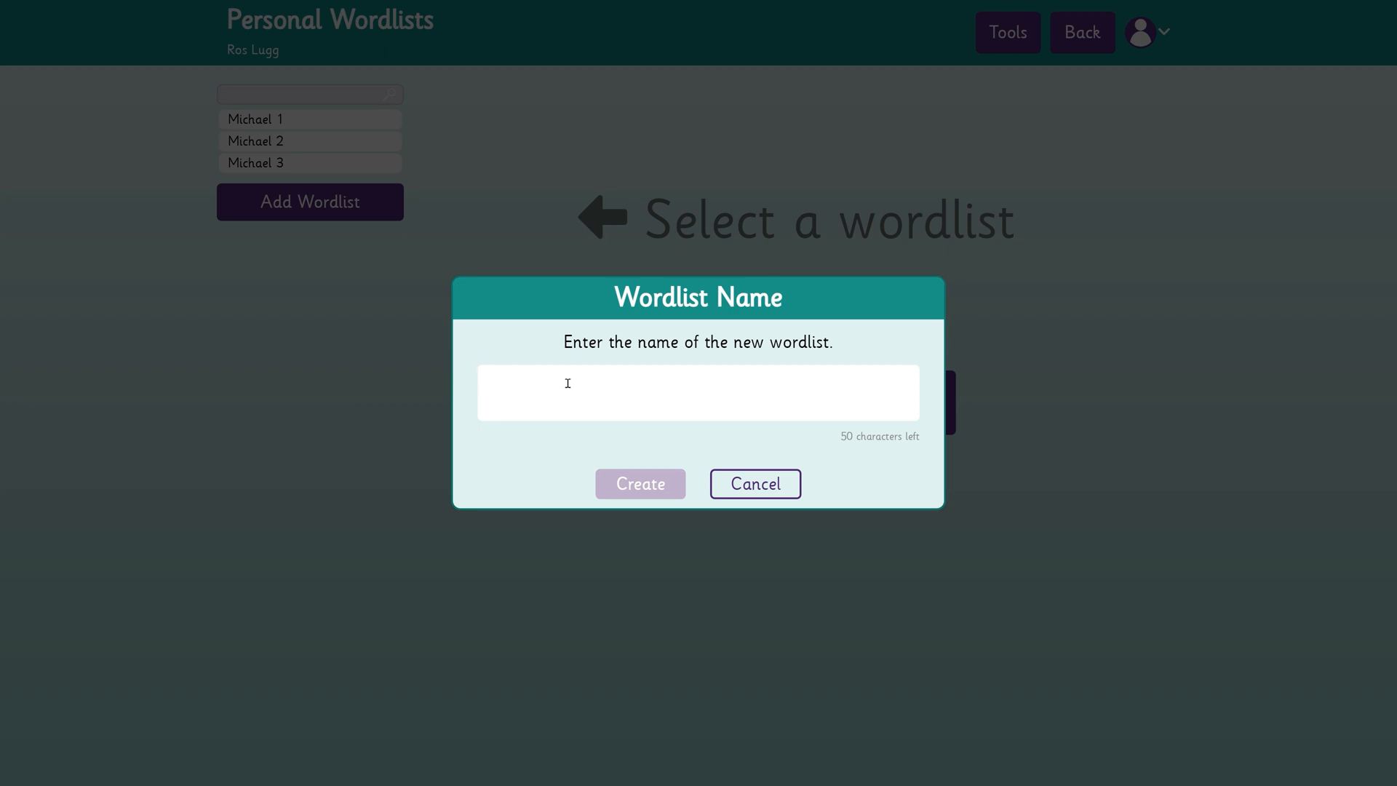
text(Micha)
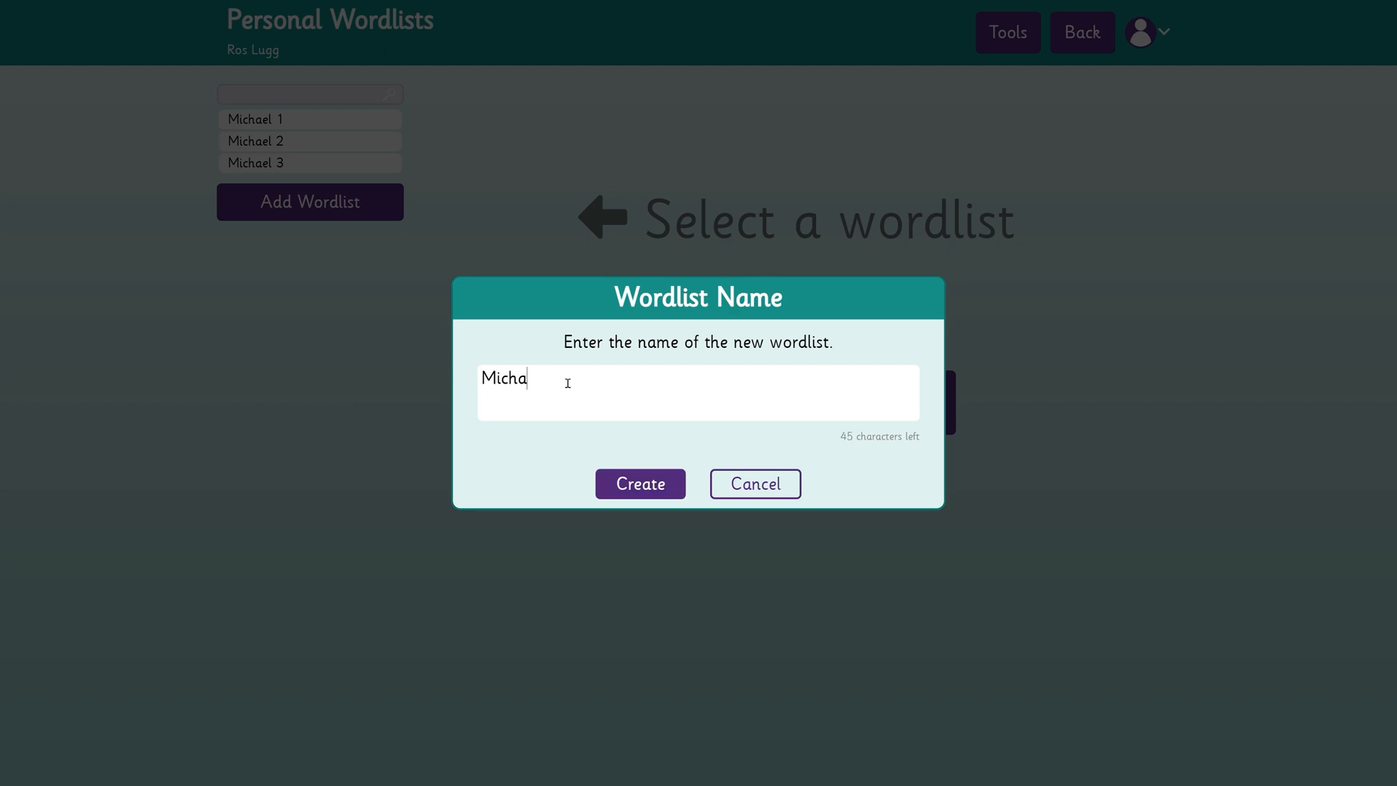
text(el 4)
click(647, 489)
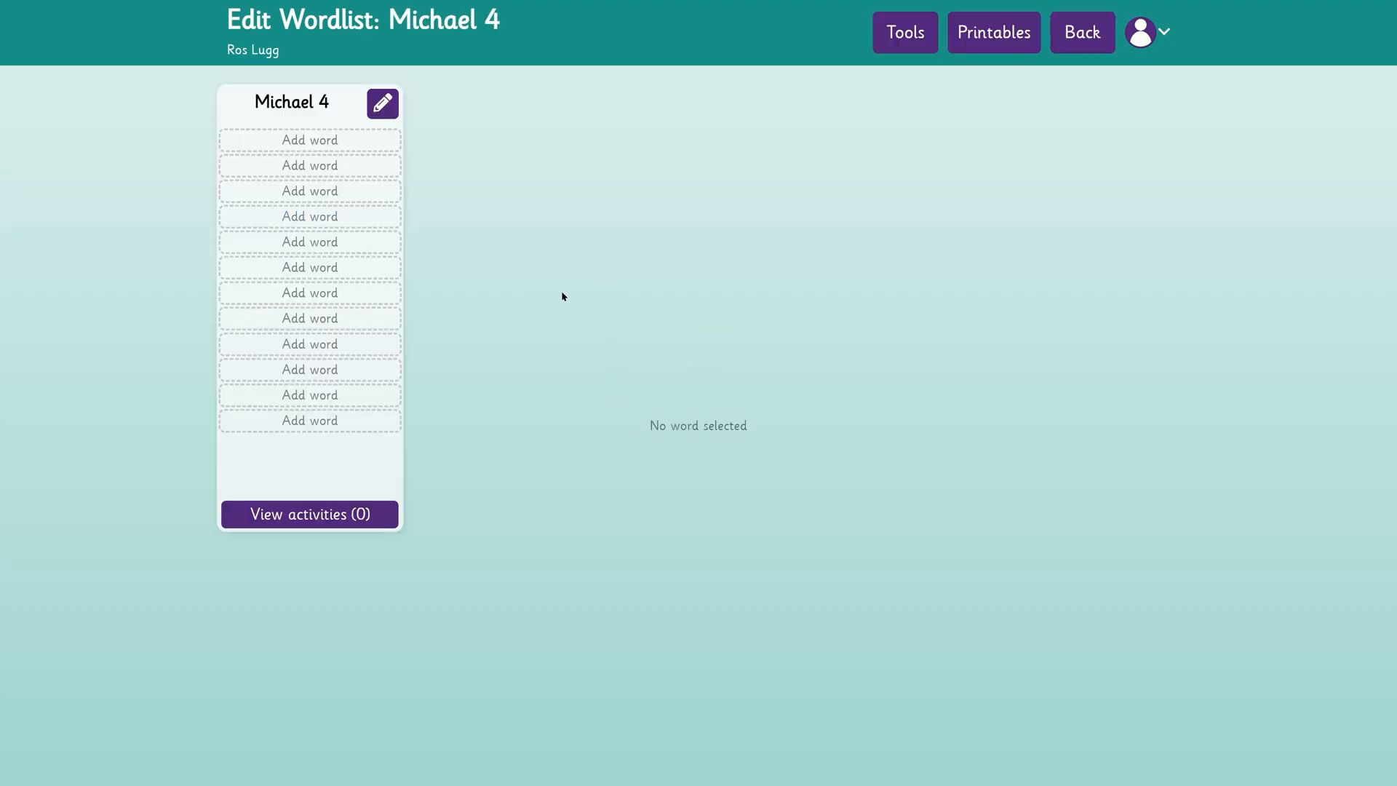
Step: Add the word "mountain" to the wordlist with the built-in sentence "He is a mountain climber."
click(350, 150)
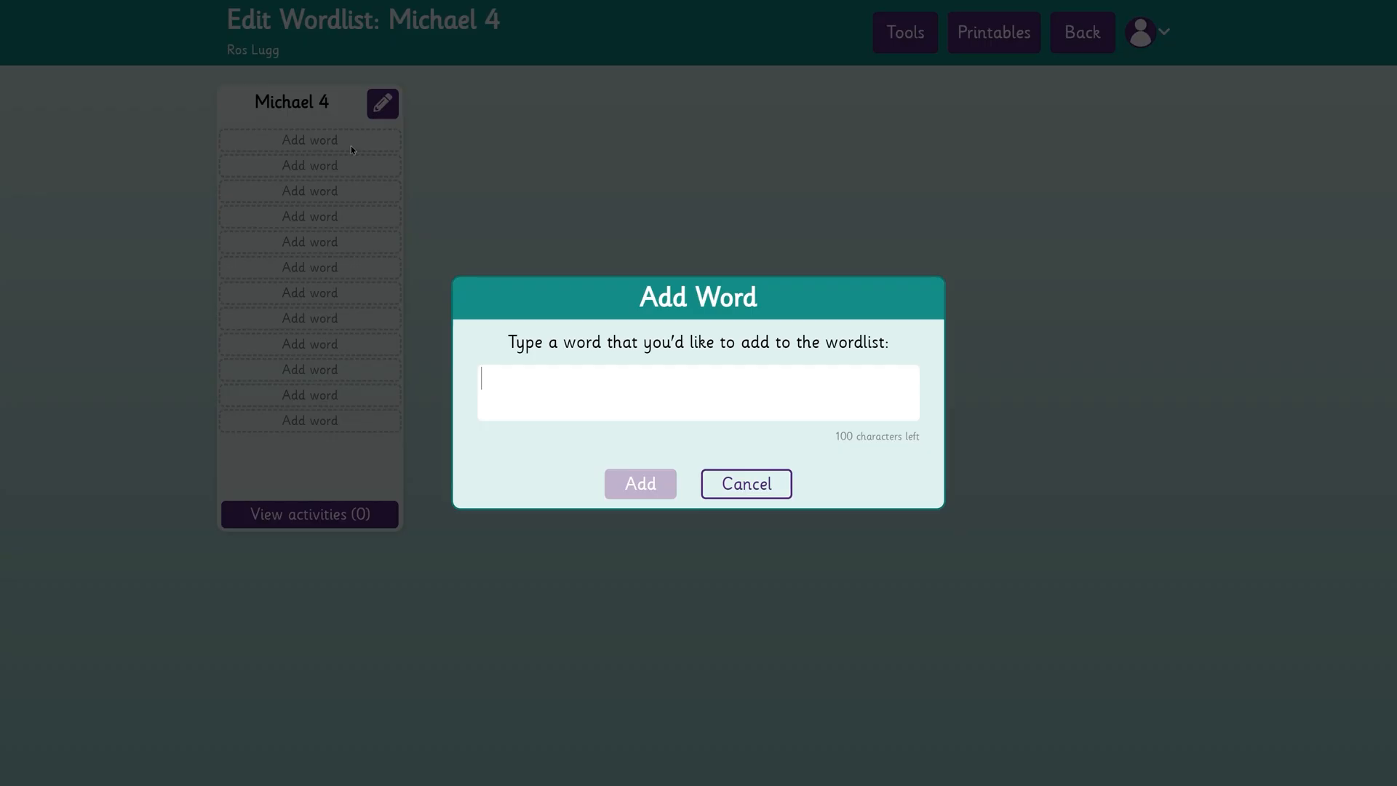
text(mountain)
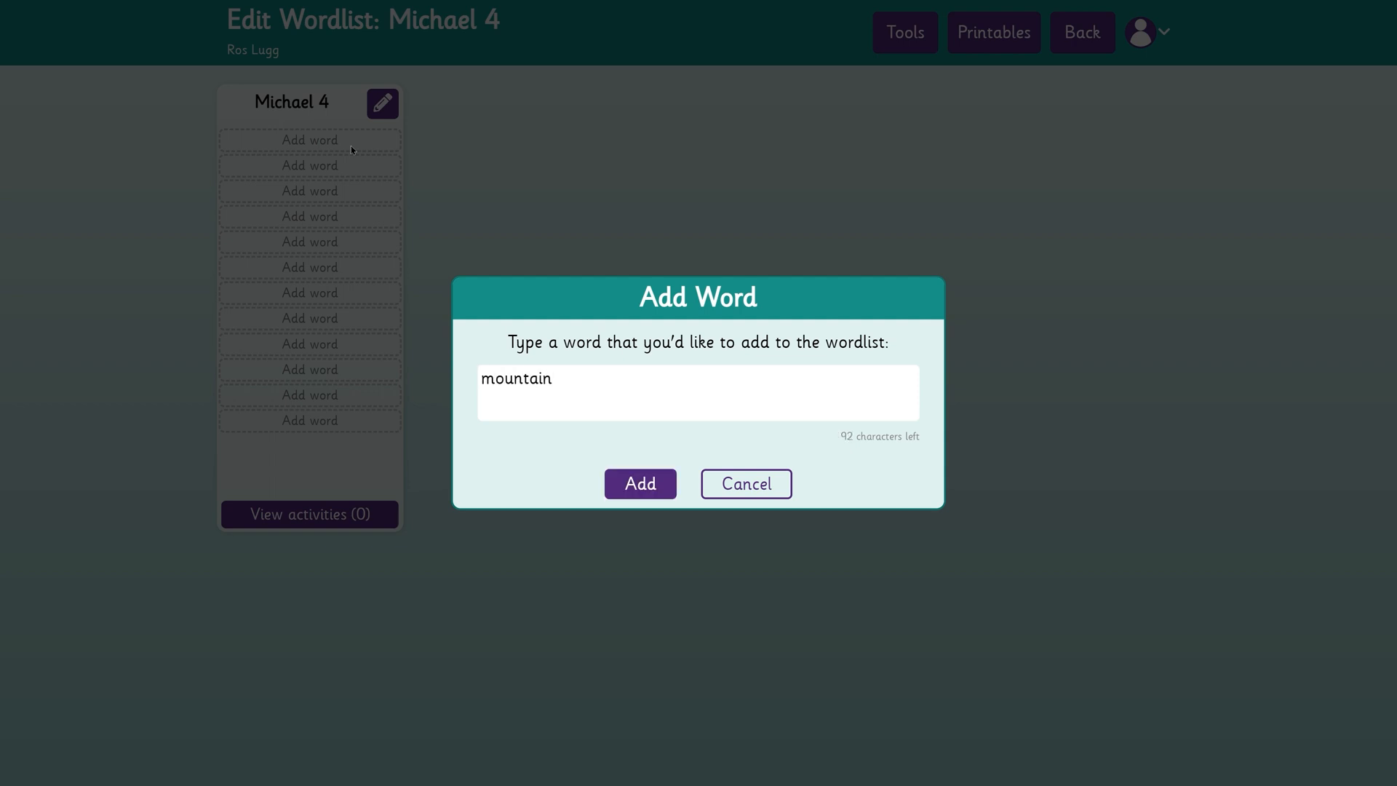
key(Return)
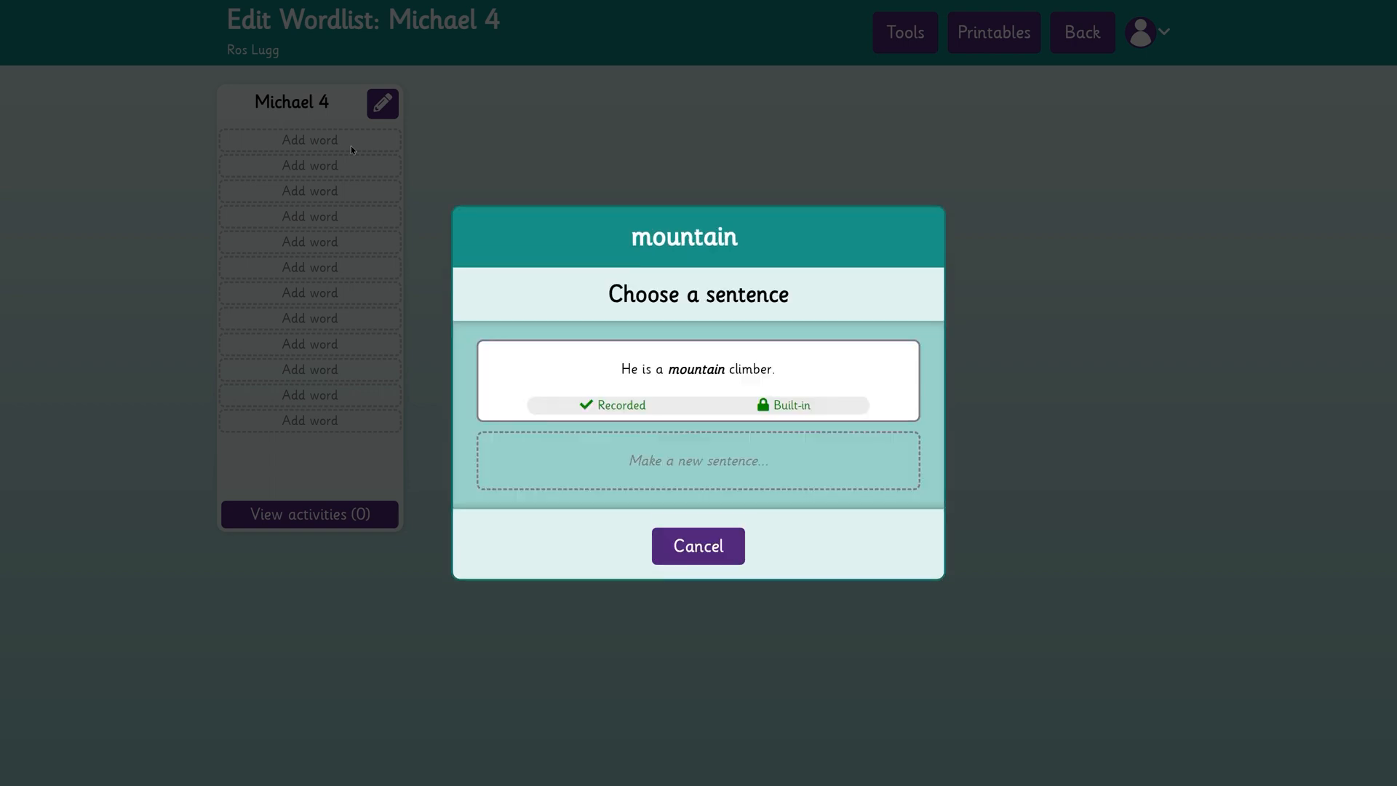
click(653, 358)
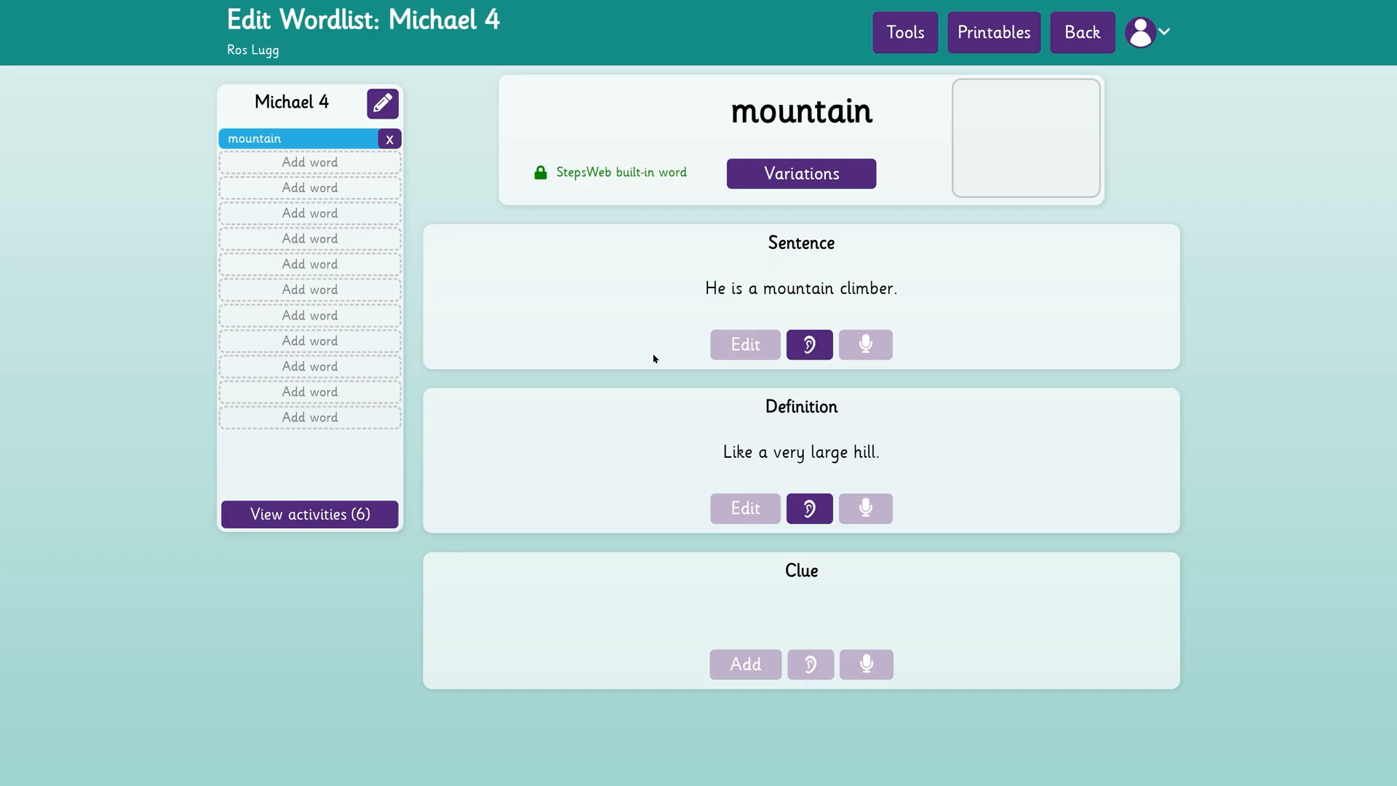
Step: Add the word "volcano" to the wordlist with the built-in sentence "The volcano has just erupted."
click(328, 164)
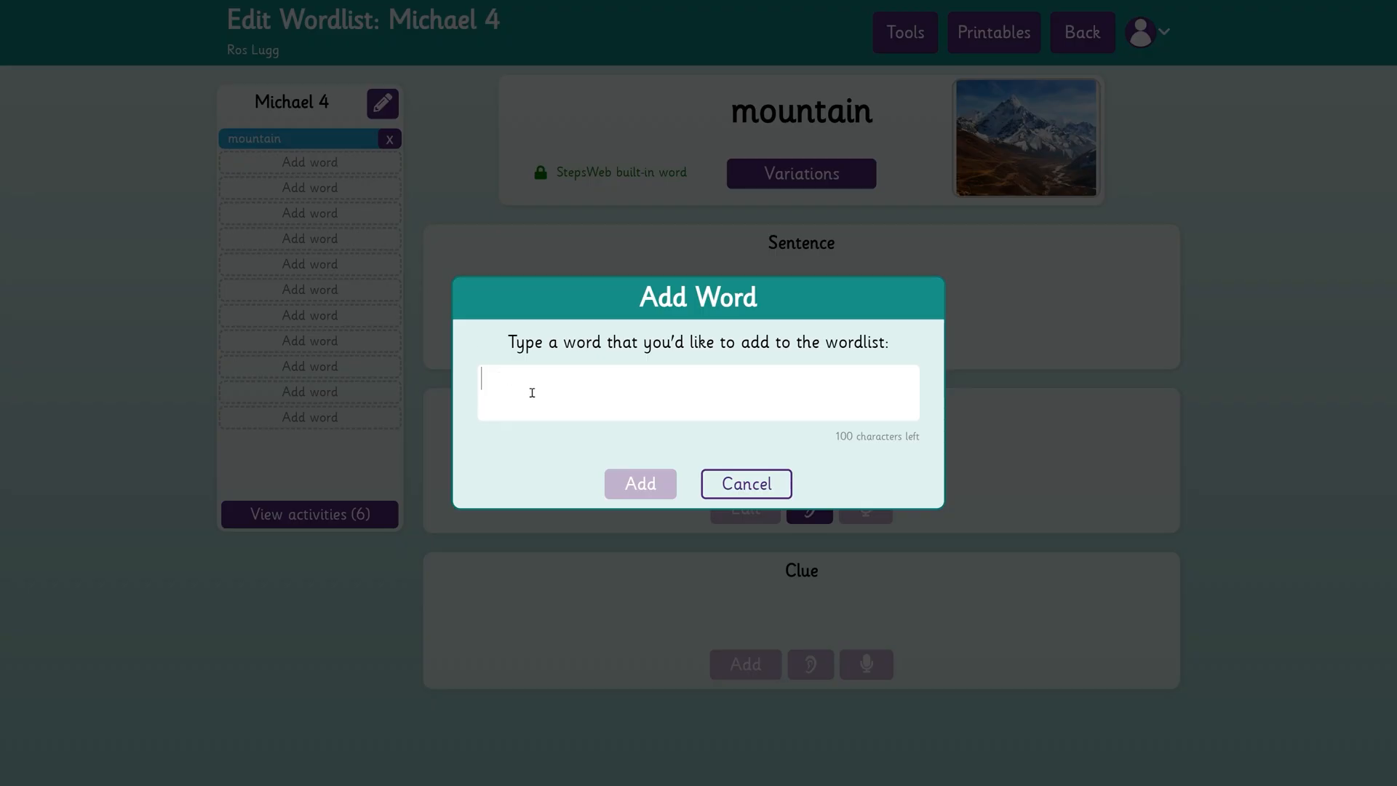
text(volcano)
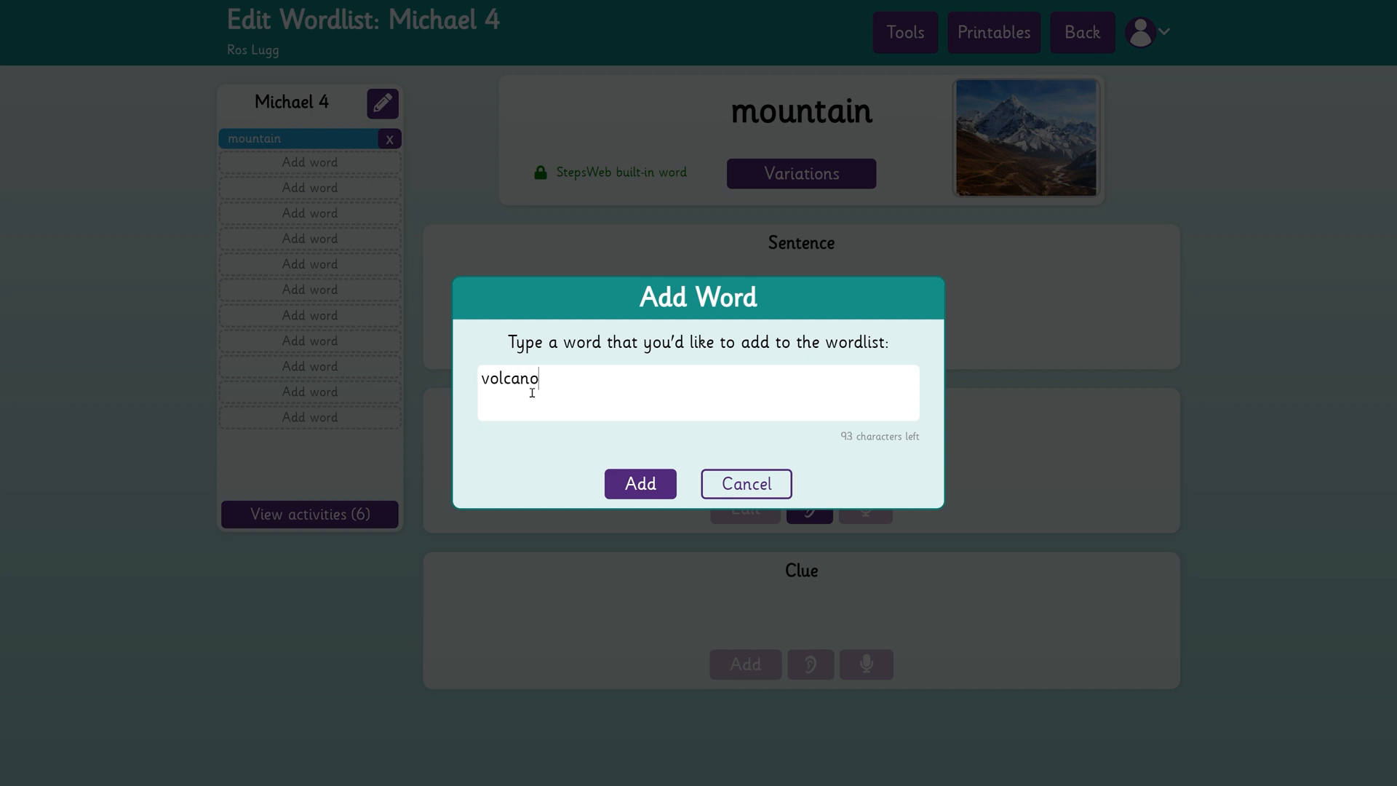
key(Return)
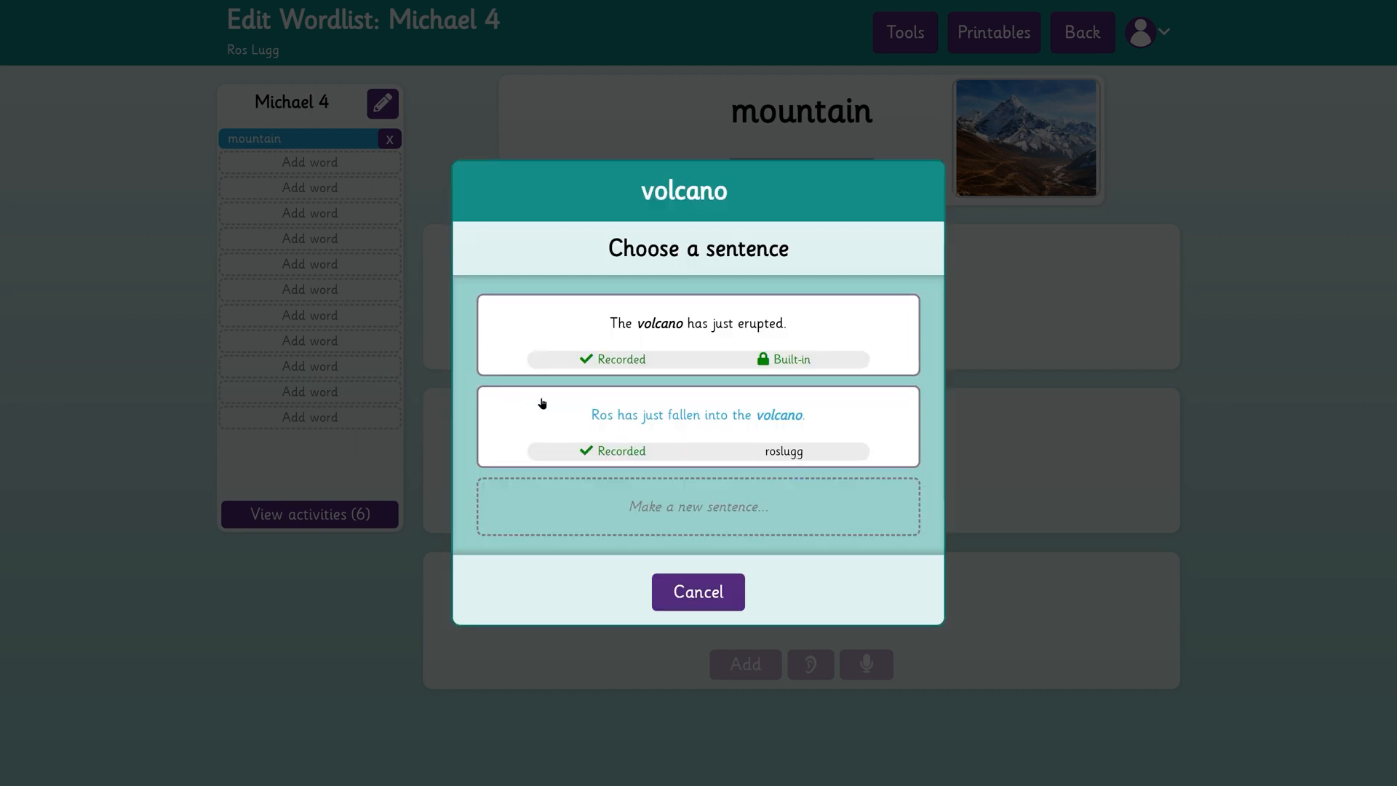
click(676, 332)
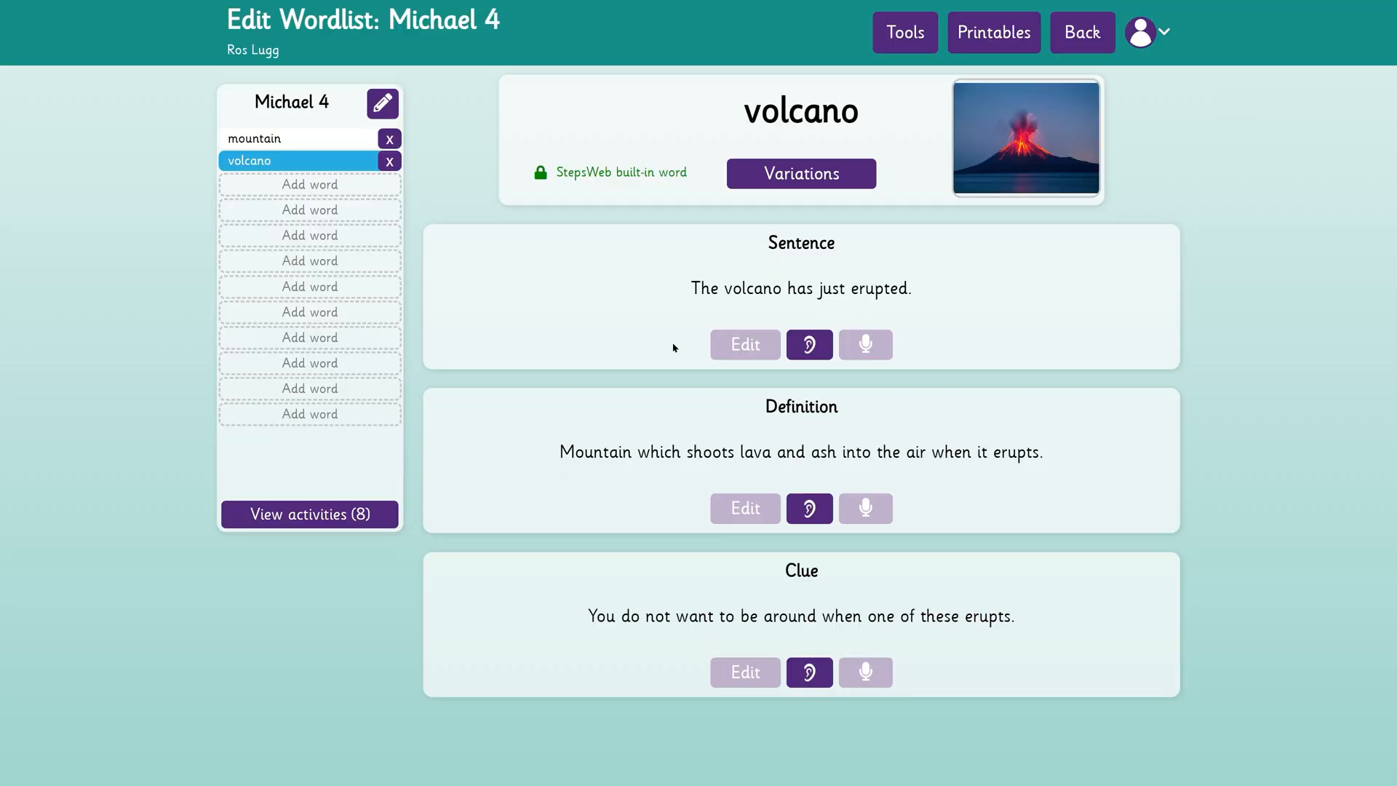
Step: Add the word "height" to the wordlist with the built-in sentence "What is your height?"
click(286, 187)
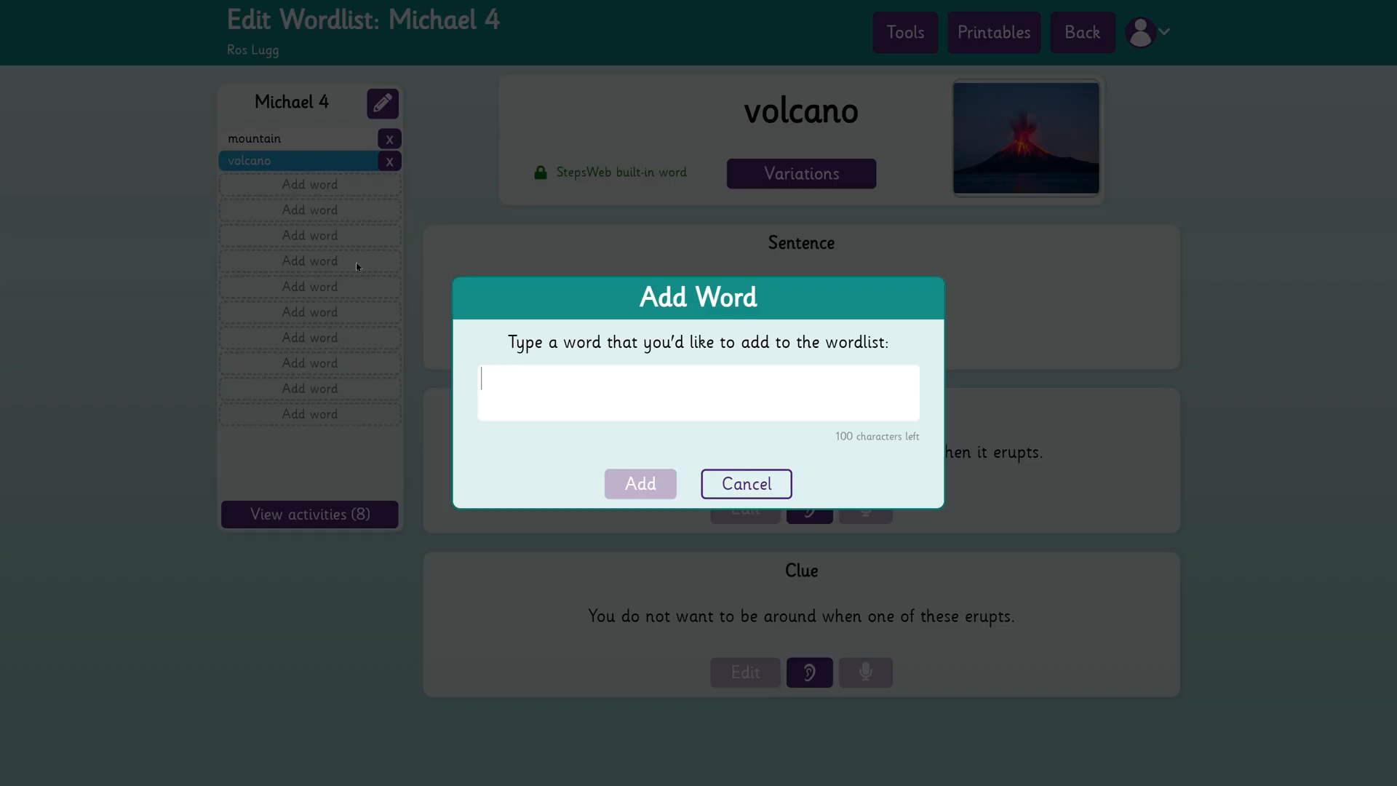
text(height)
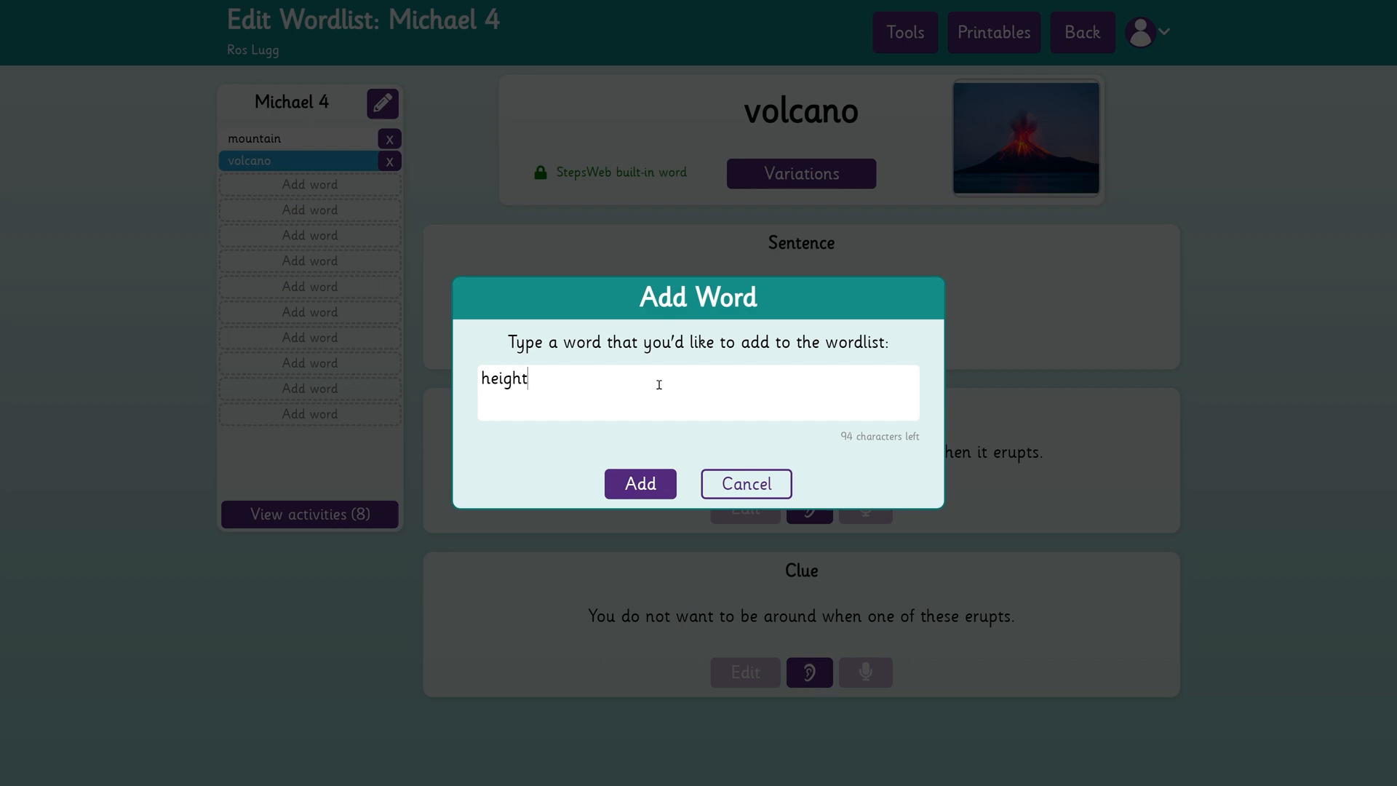
key(Return)
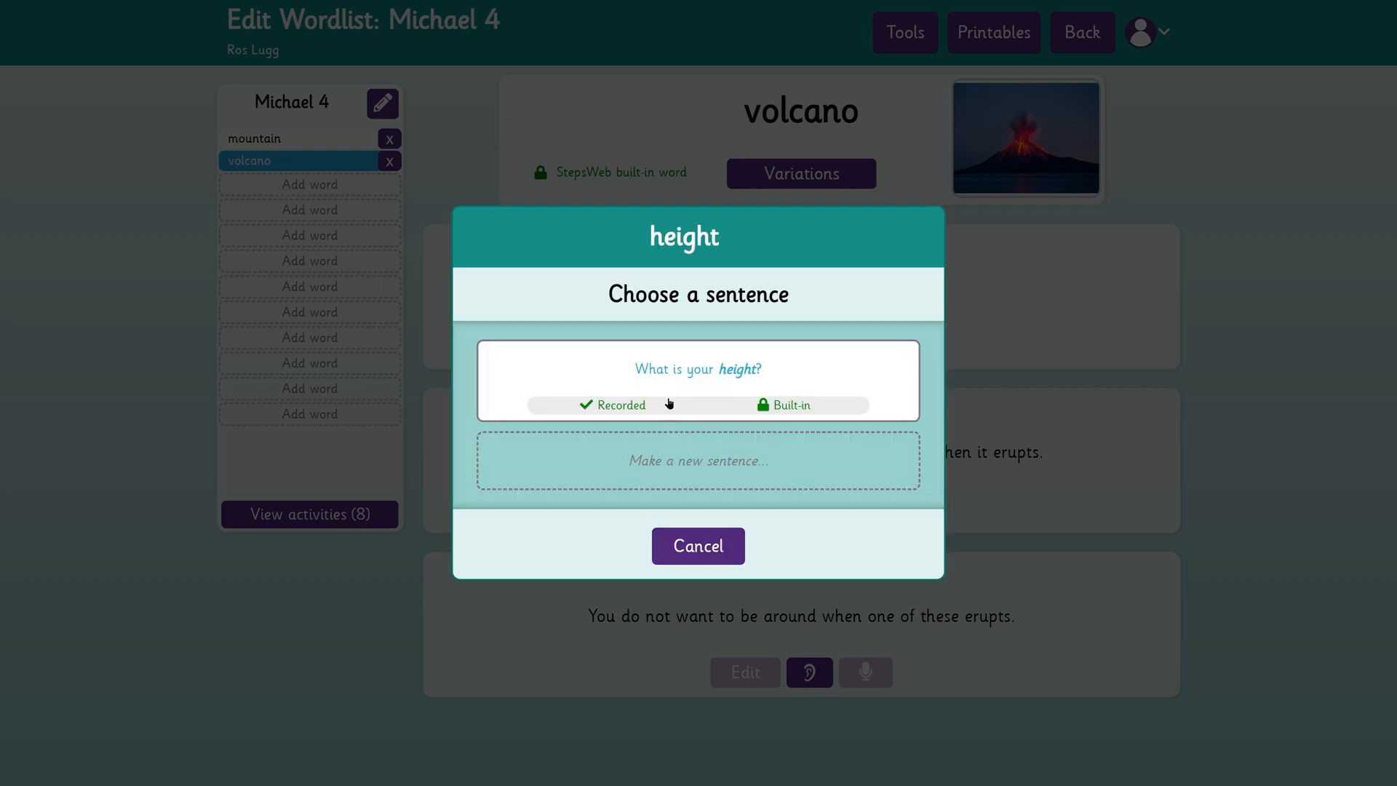
click(684, 396)
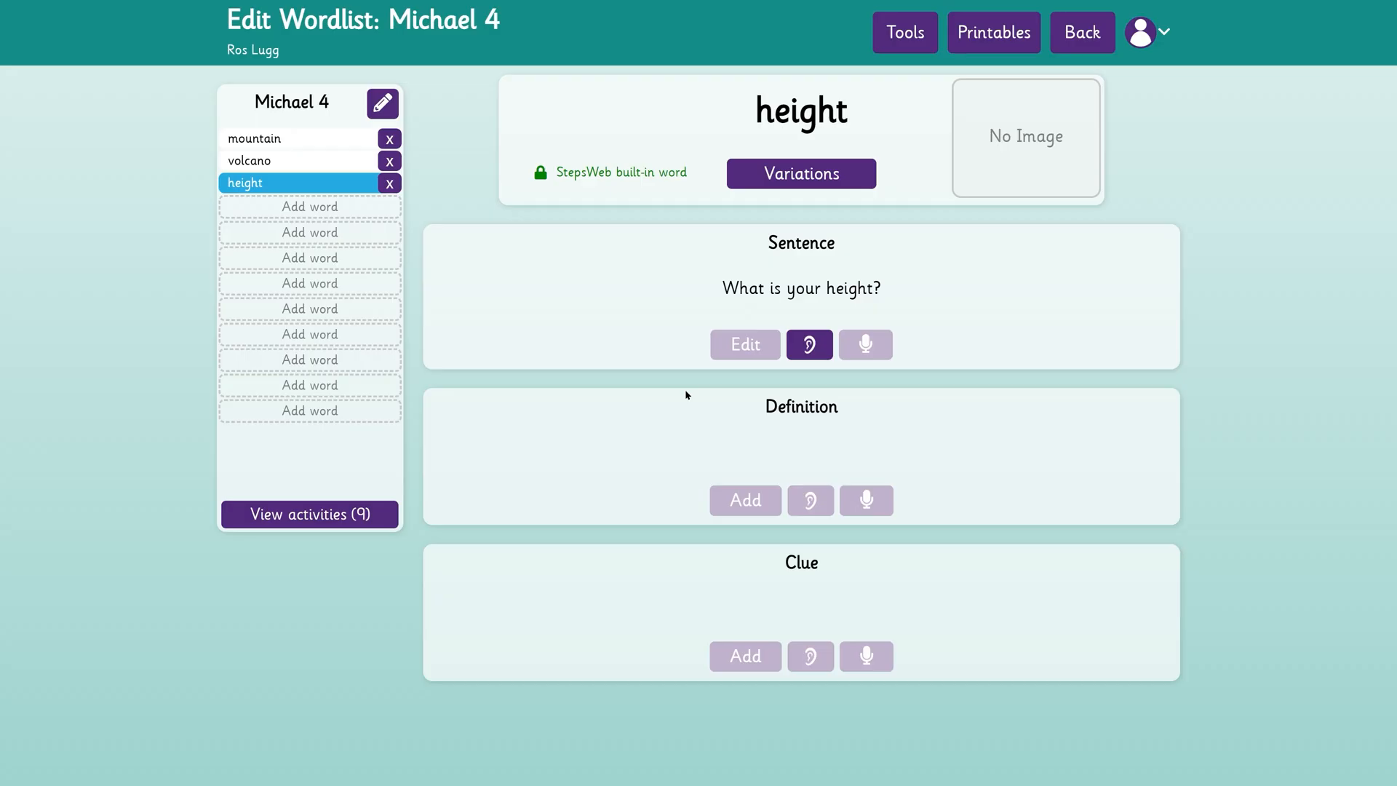
Step: Add the word "leisure" to the wordlist with the built-in sentence "There is not enough leisure during the term."
click(355, 211)
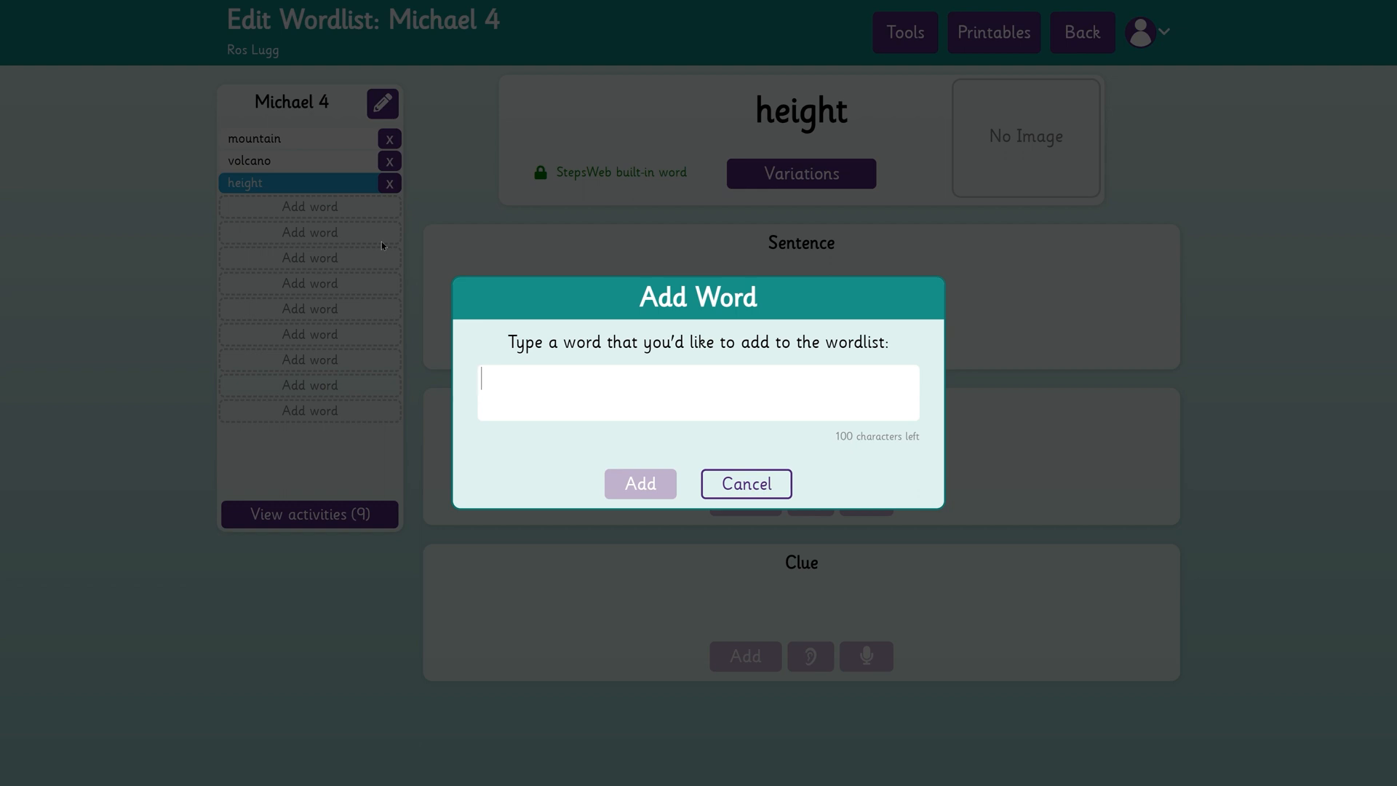
text(leisure)
key(Return)
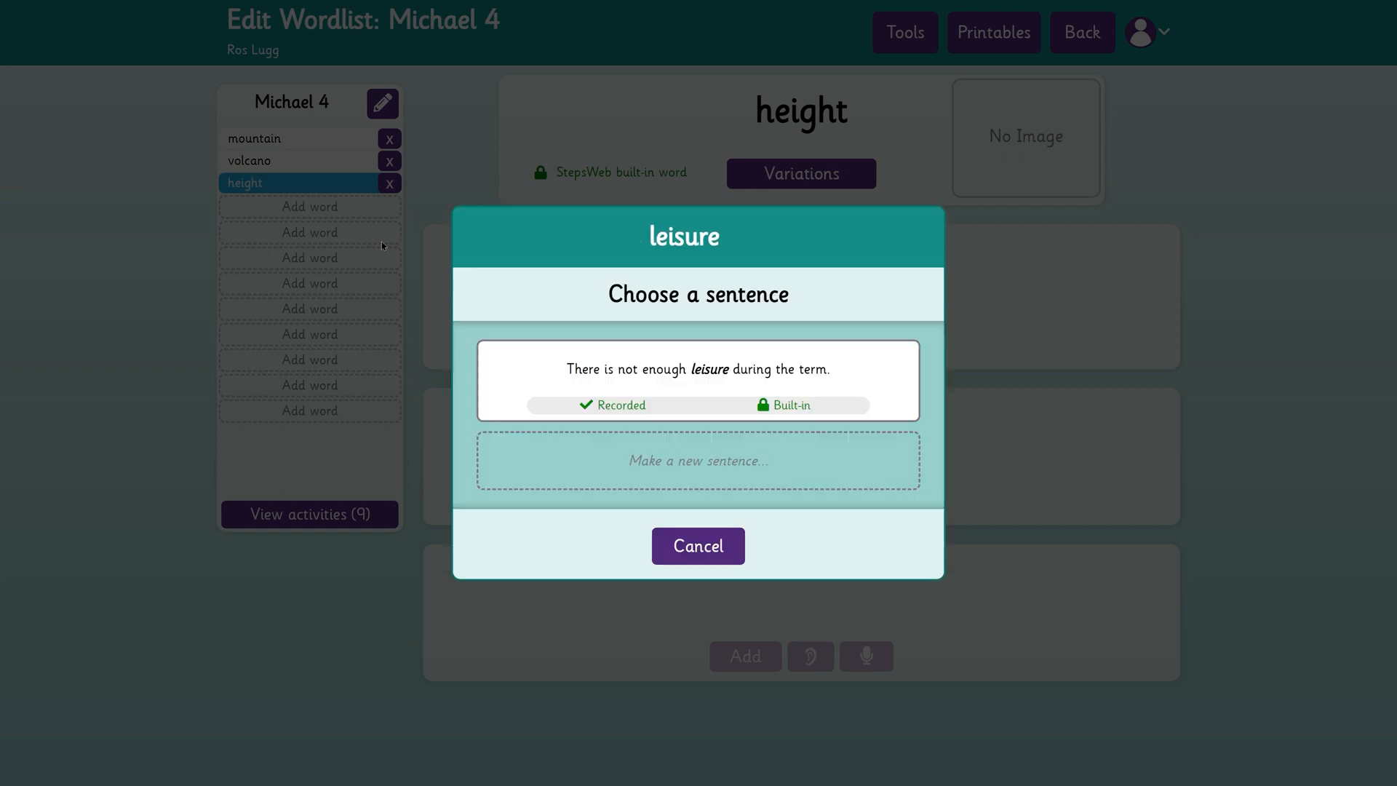
click(664, 368)
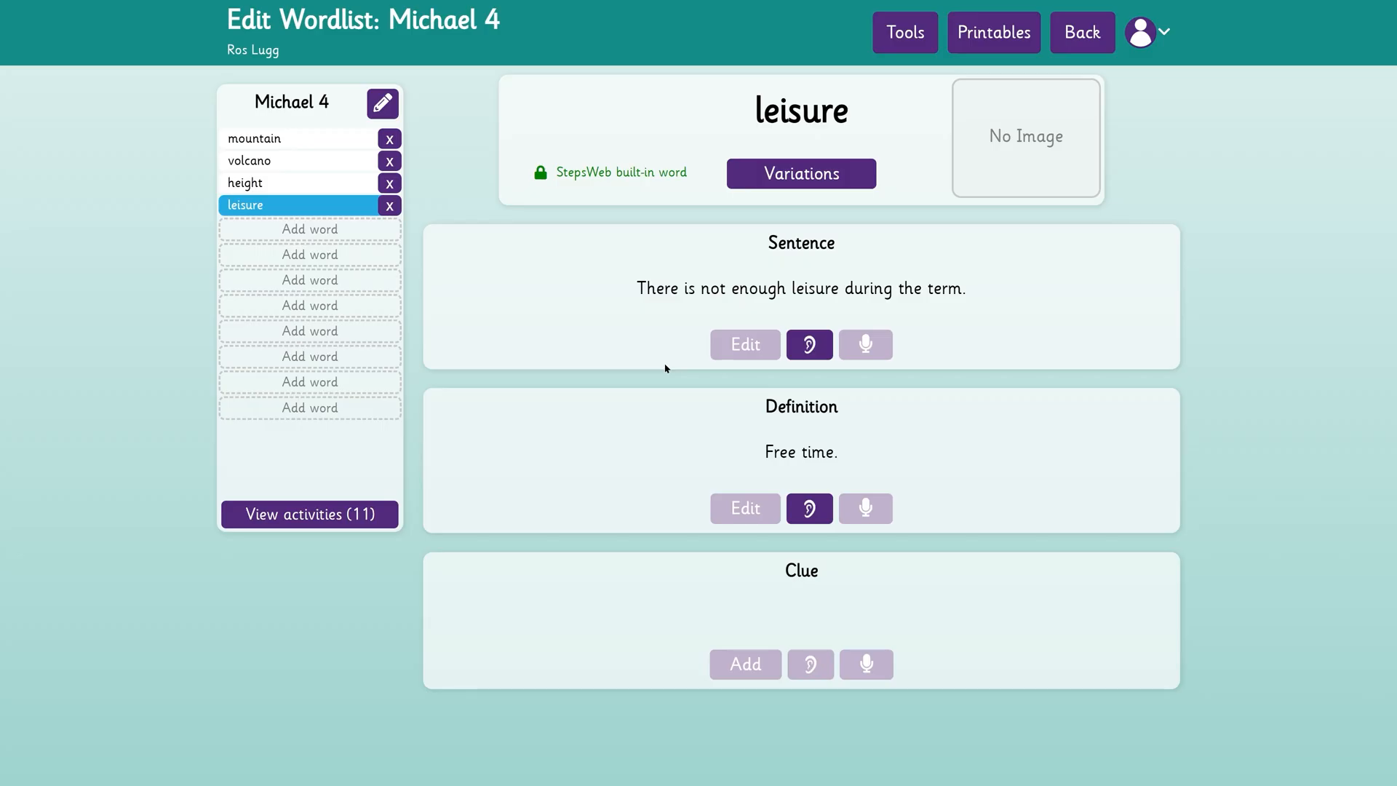
Step: Add the word "seize" to the wordlist with the built-in sentence "The policeman tried to seize the robber."
click(310, 230)
text(seize)
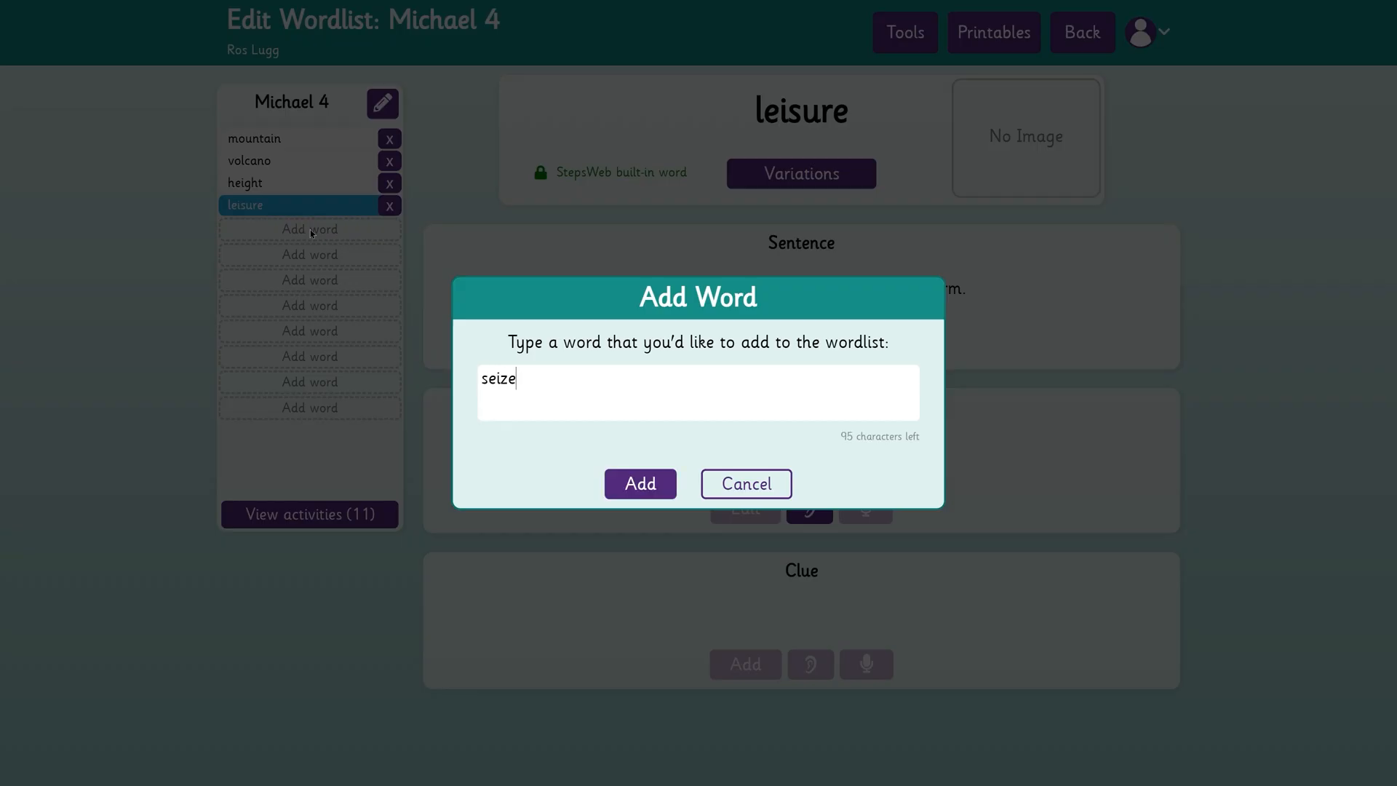
key(Return)
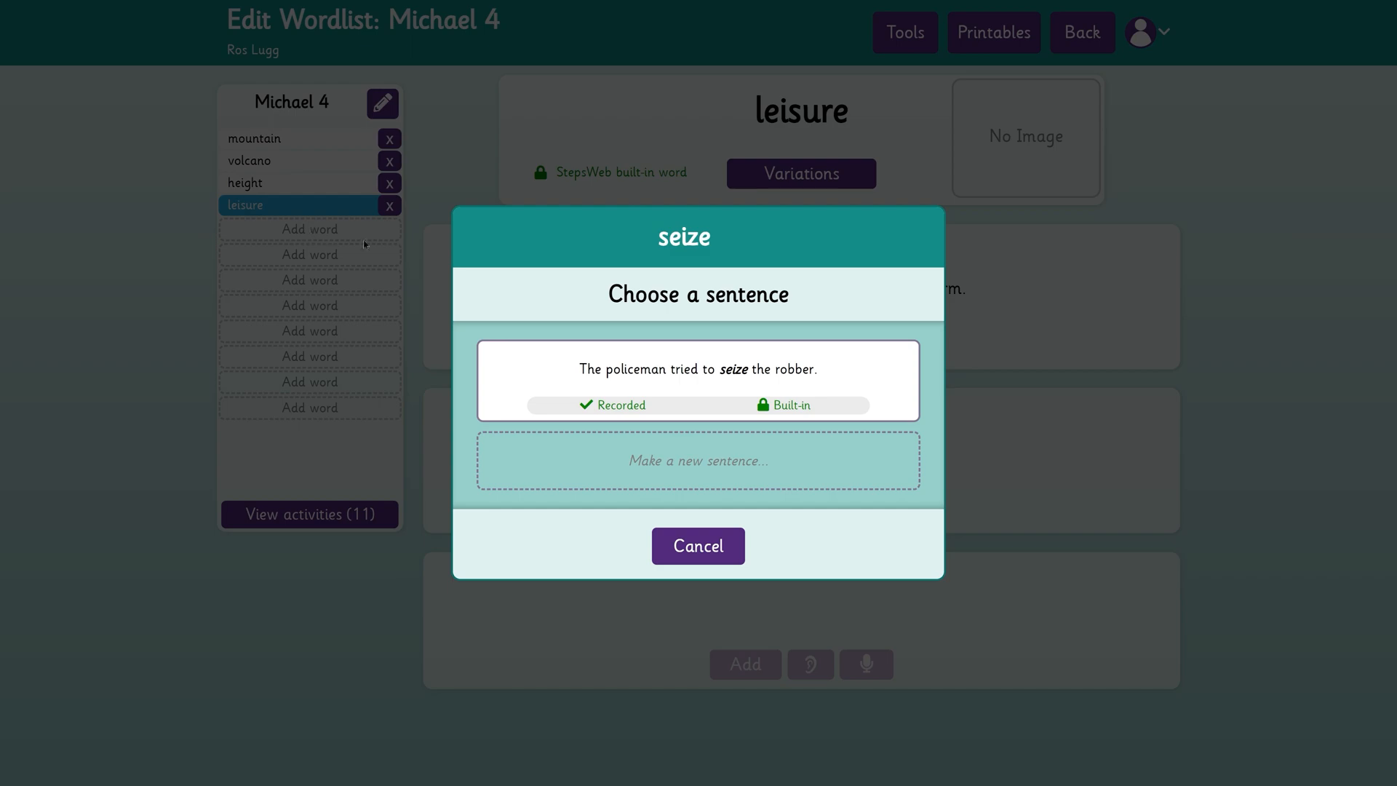
click(654, 369)
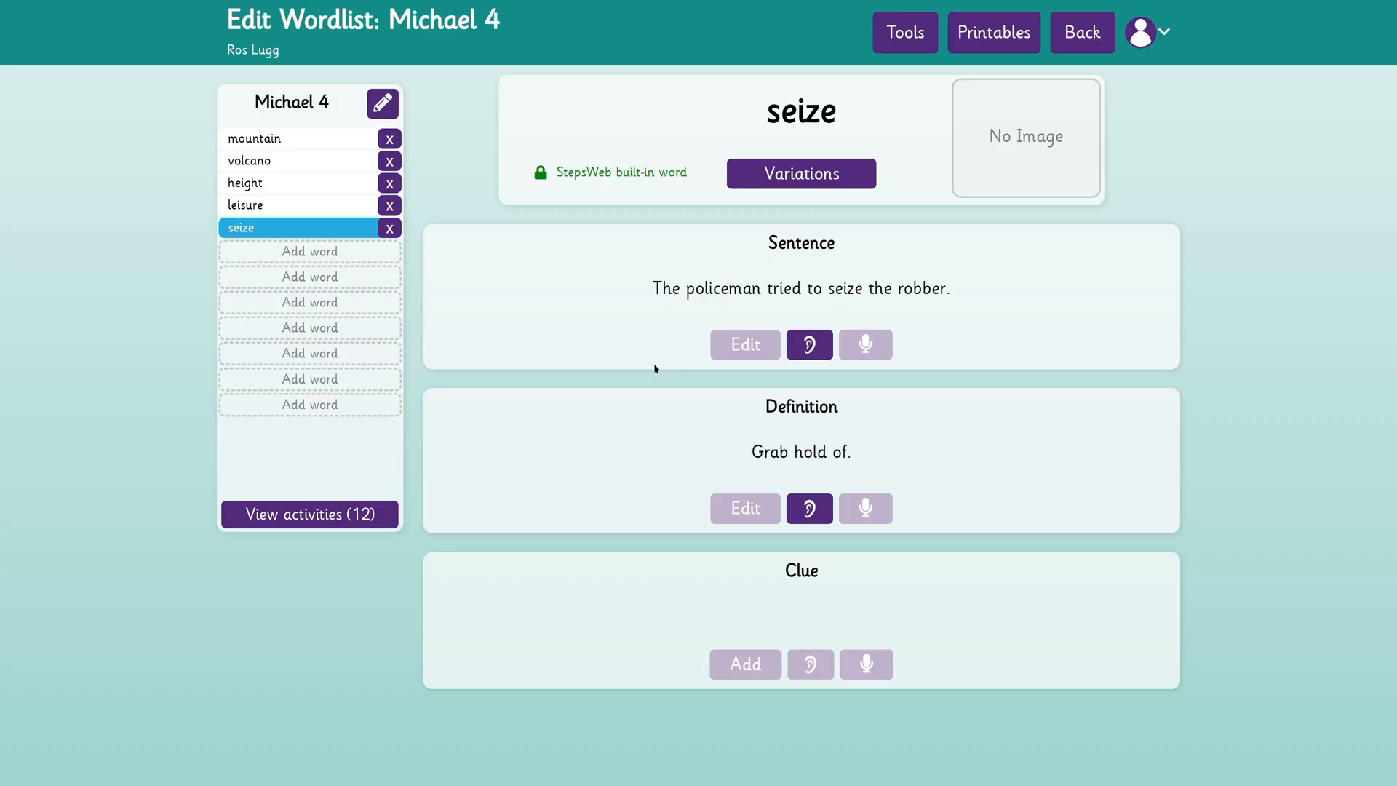
Step: Add the word "freighter" to the wordlist with the built-in sentence "The freighter was packed full of shipping containers."
click(315, 252)
text(freighter)
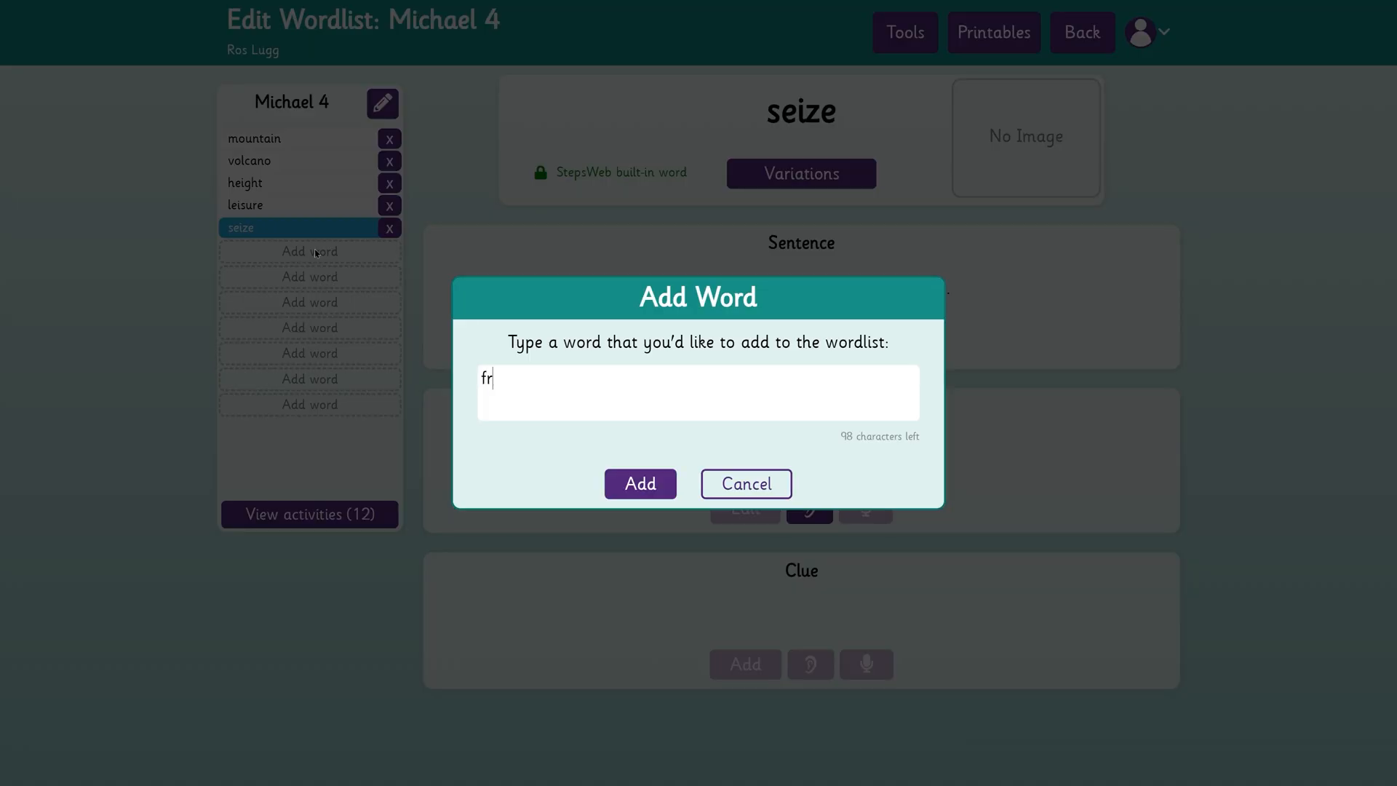
key(Return)
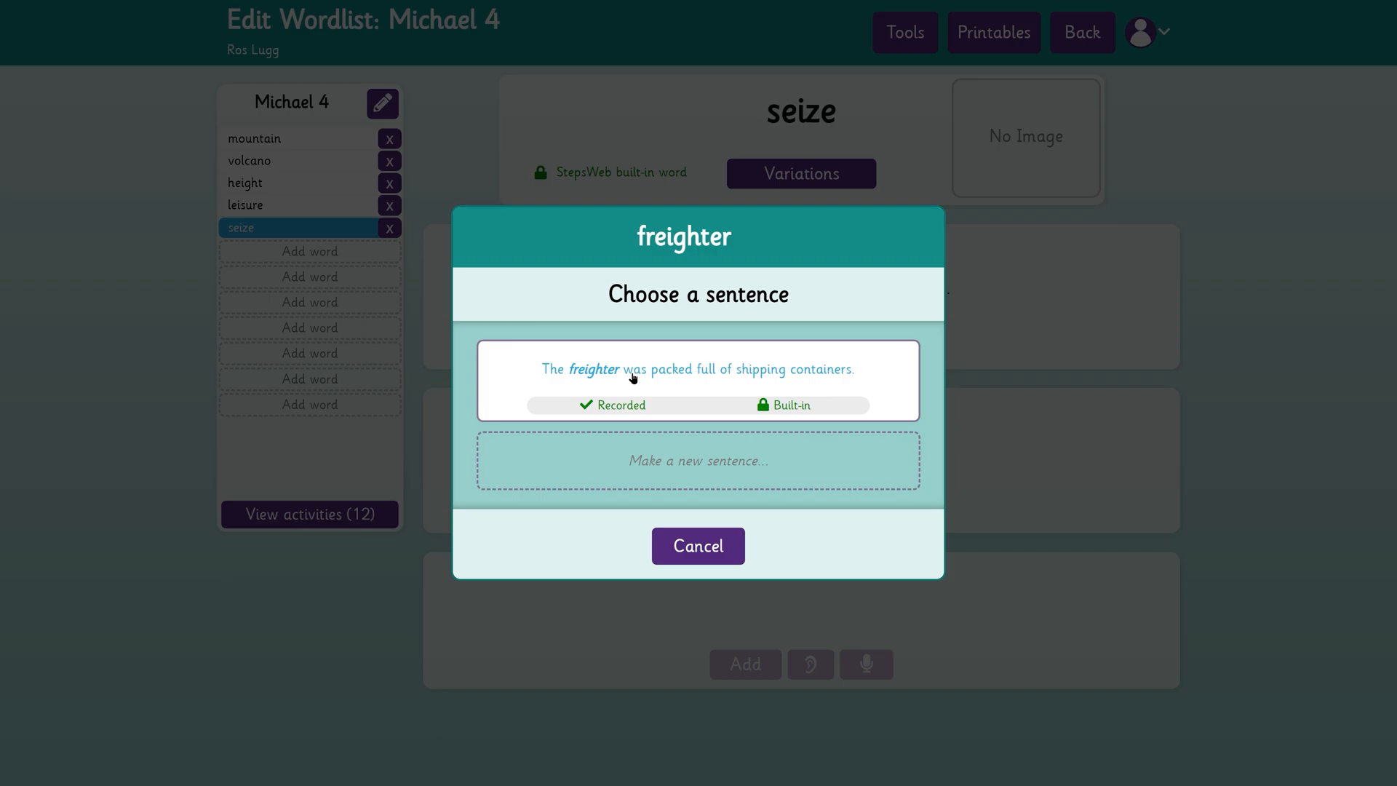
click(633, 376)
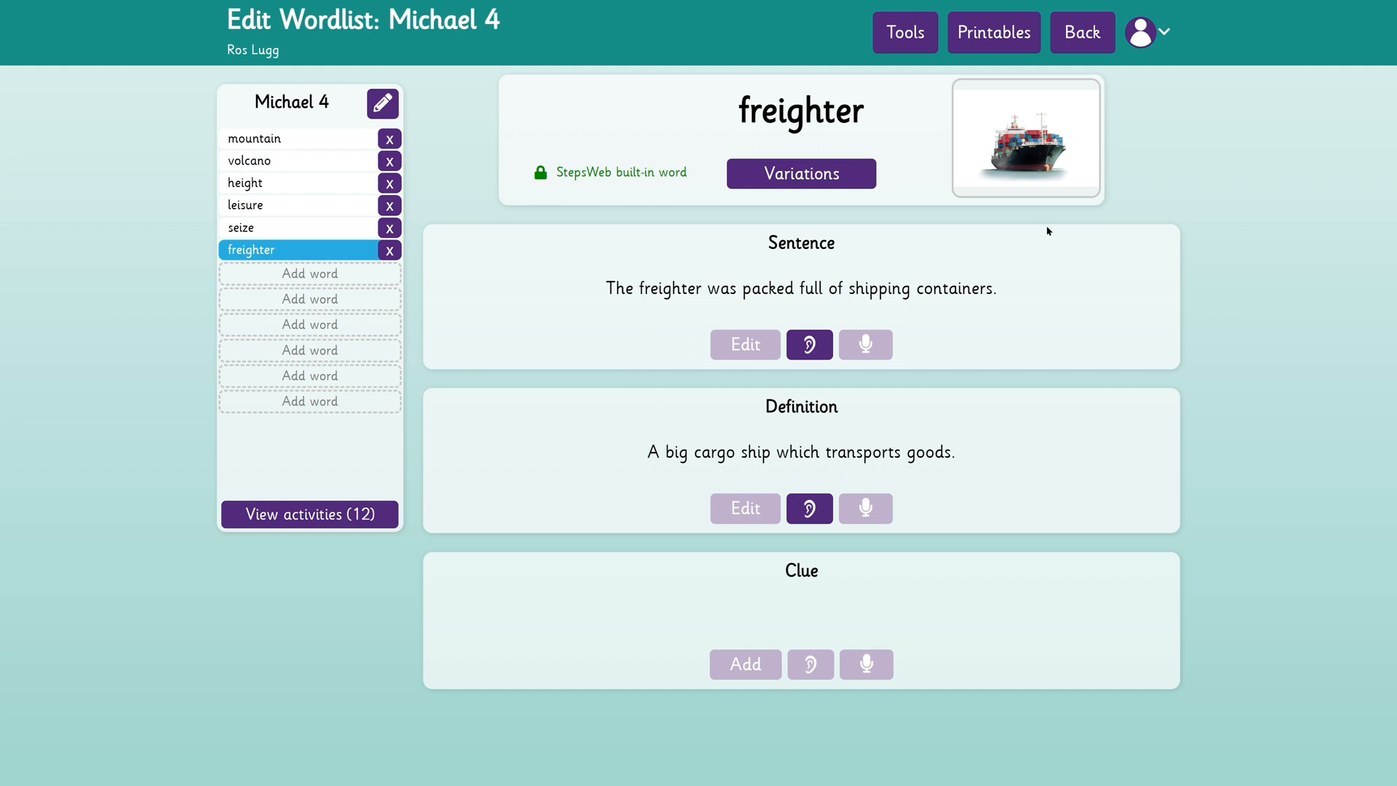
Step: Add the word "hare" to the wordlist with the built-in sentence "A hare is like a big rabbit."
click(332, 275)
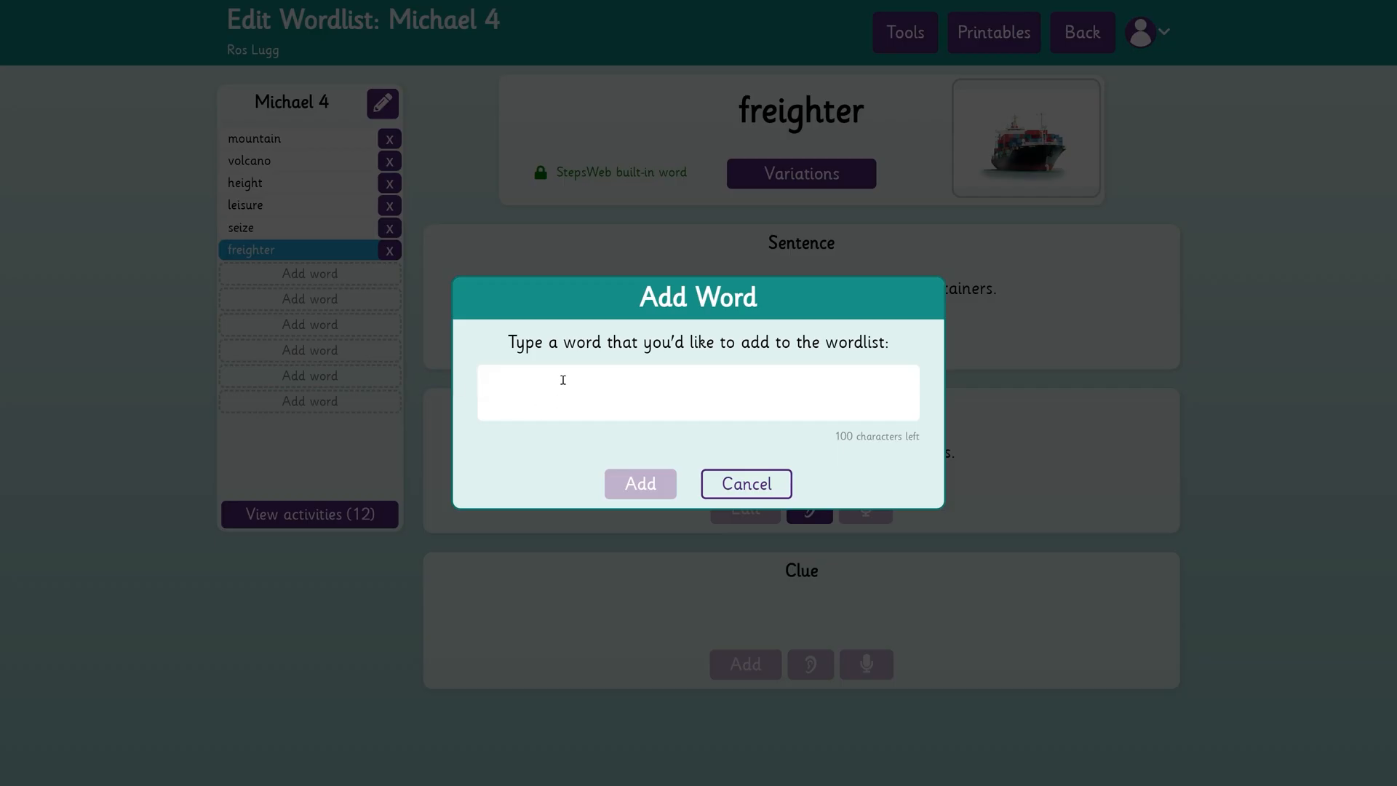
text(hare)
key(Return)
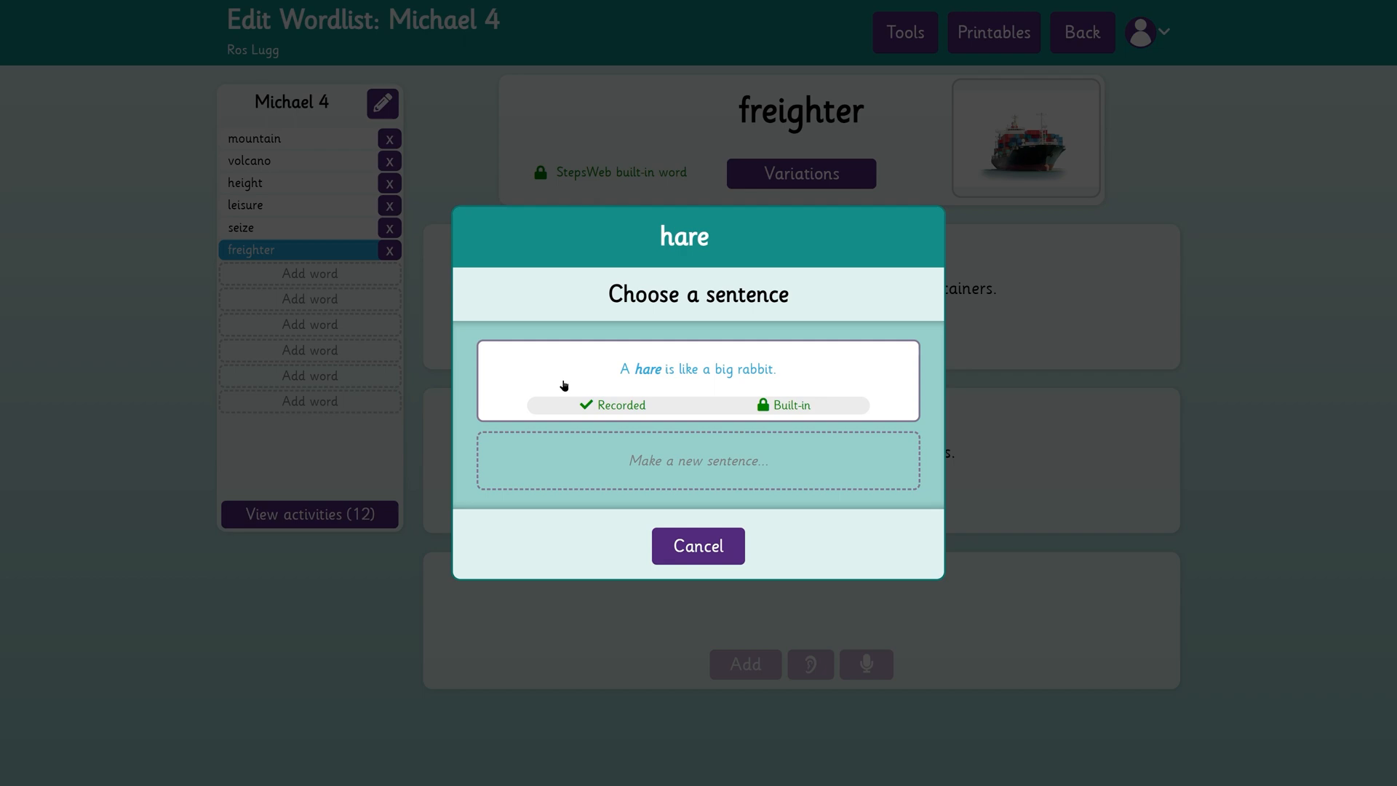
click(670, 368)
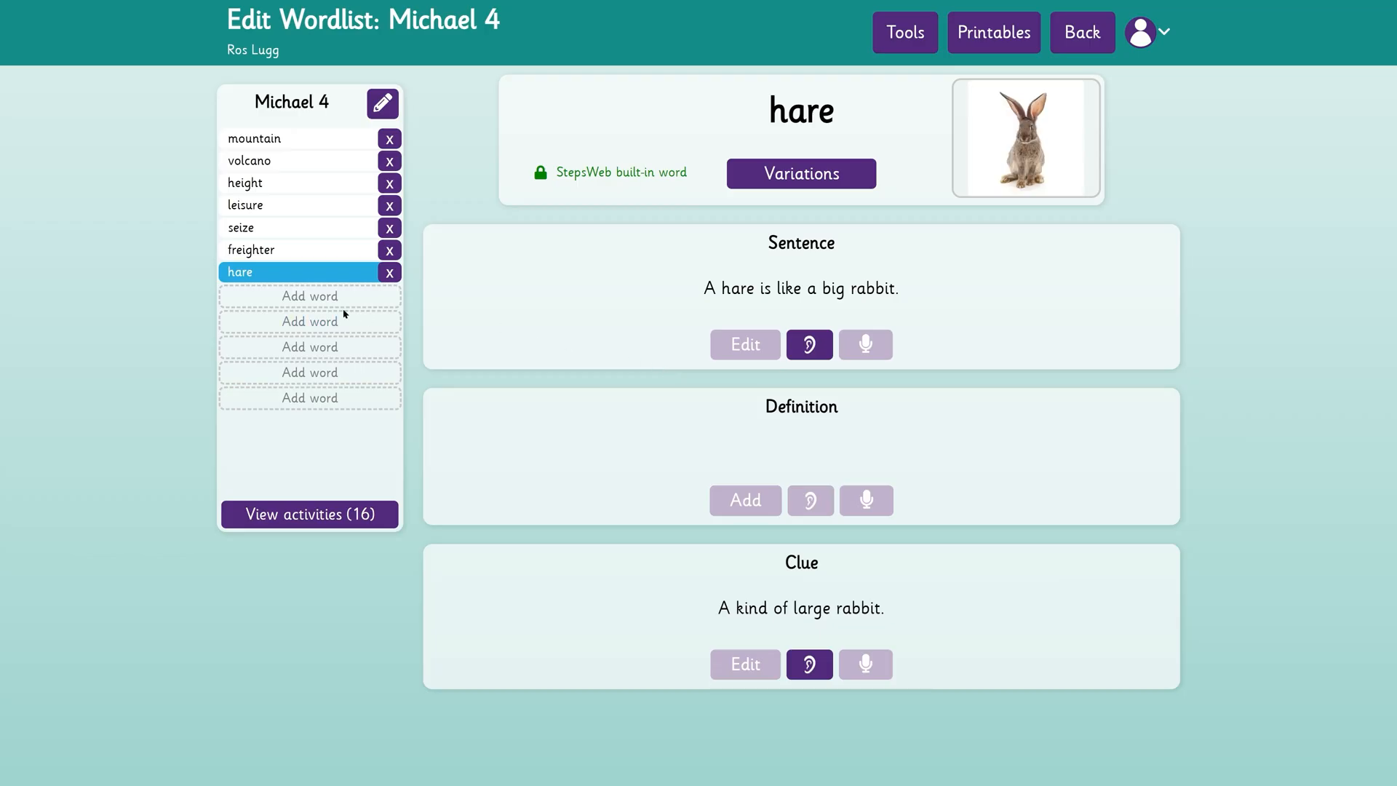
Step: Add the word "giraffe" to the wordlist with the built-in sentence "A giraffe has a very long neck."
click(317, 297)
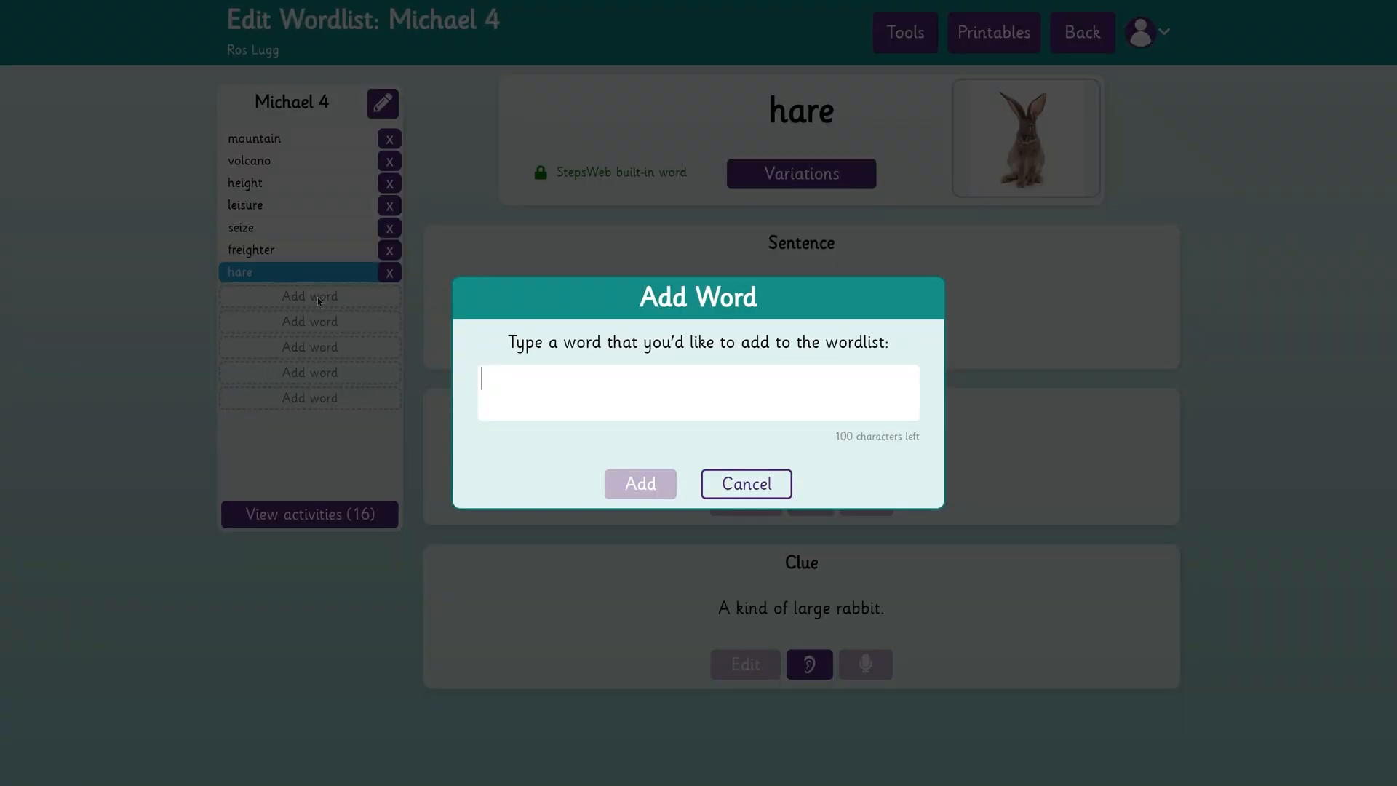
text(giraffe)
key(Return)
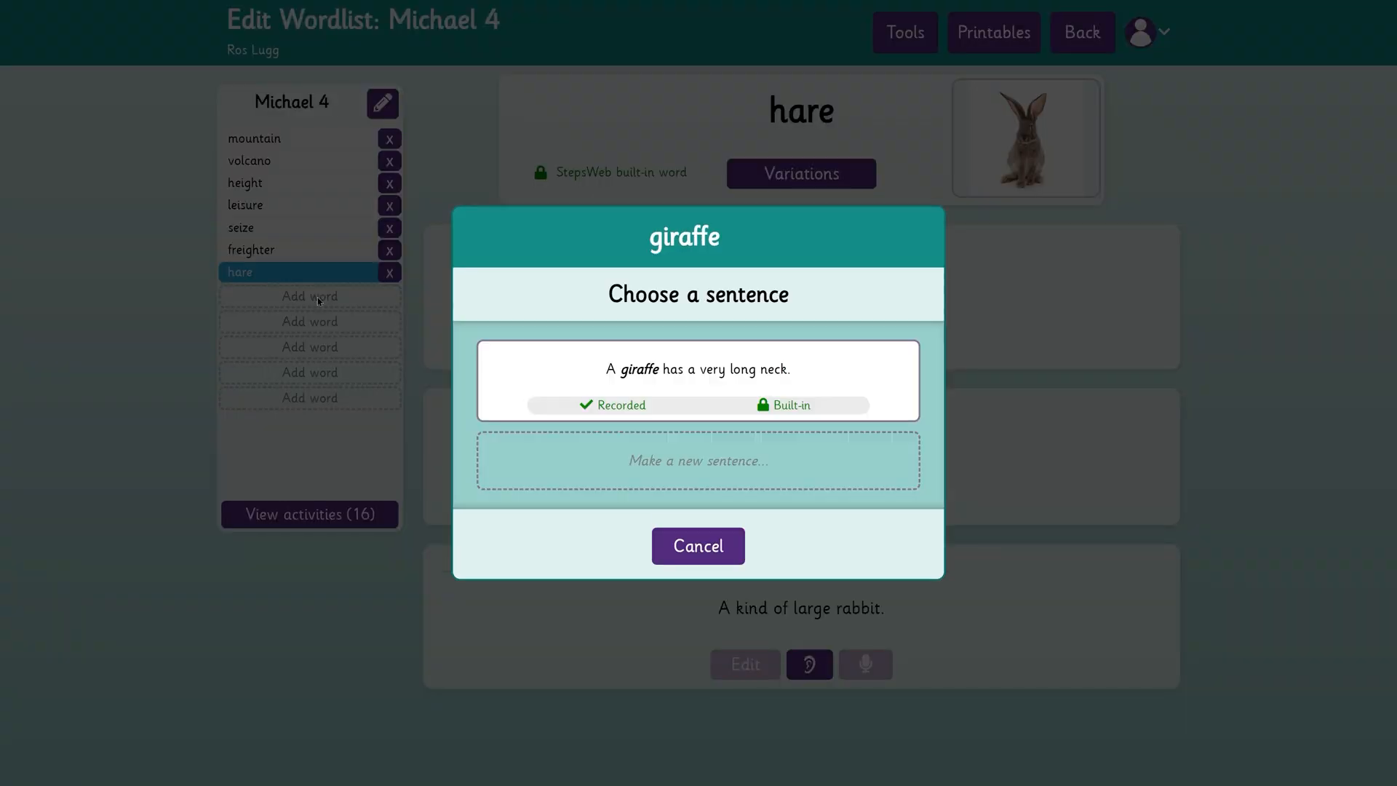
click(651, 372)
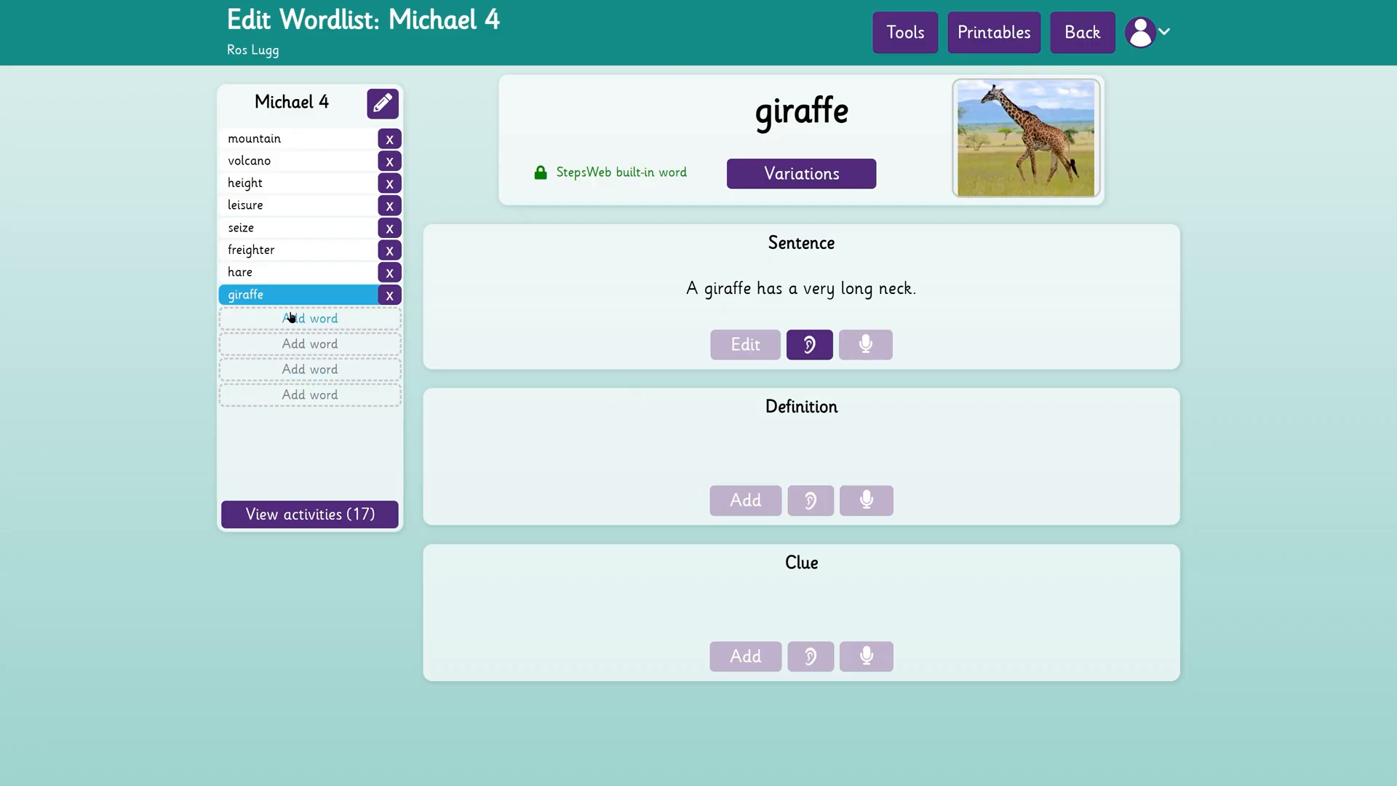
Step: Add the word "polar bear" to the wordlist with the new custom sentence "We saw a polar bear at the zoo."
click(291, 320)
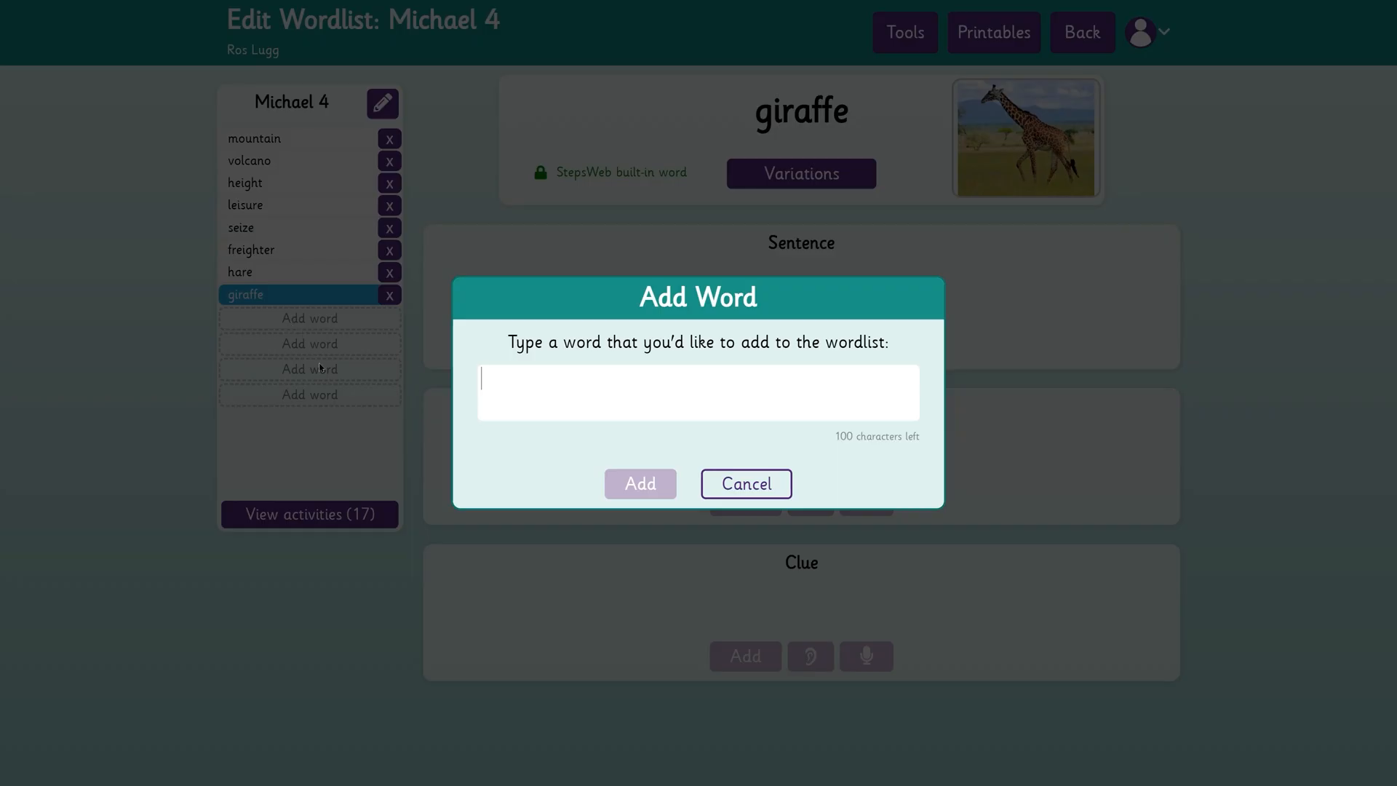
text(polar bea)
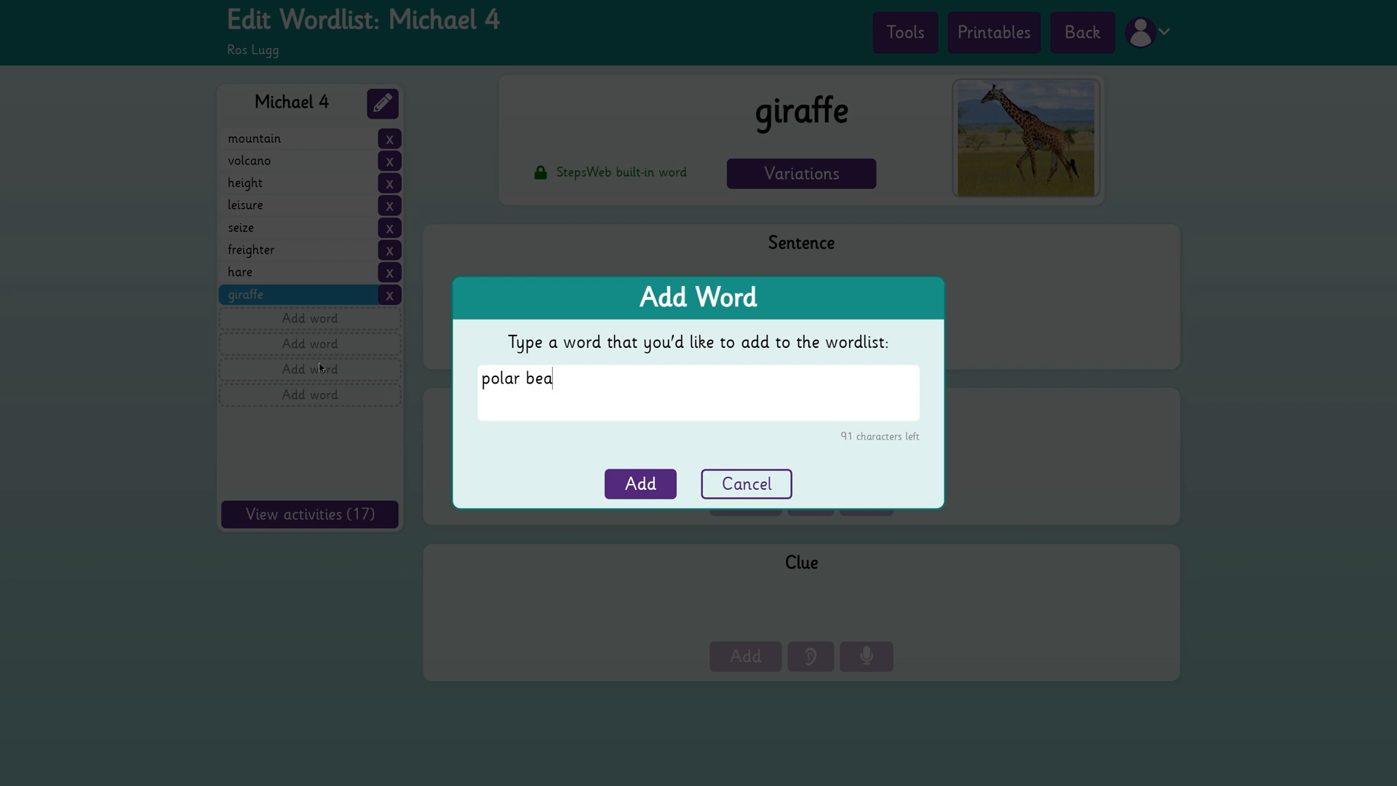
text(r)
key(Return)
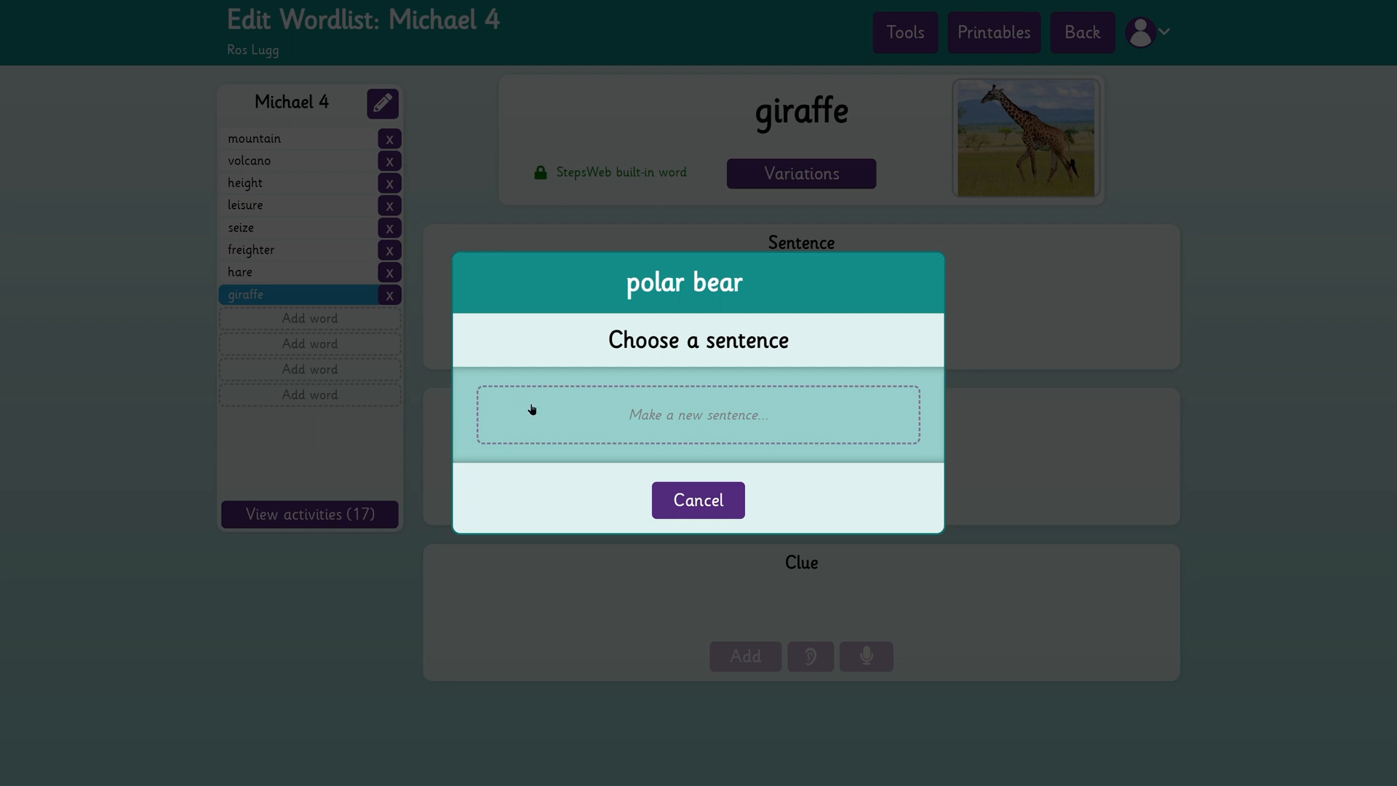
click(596, 409)
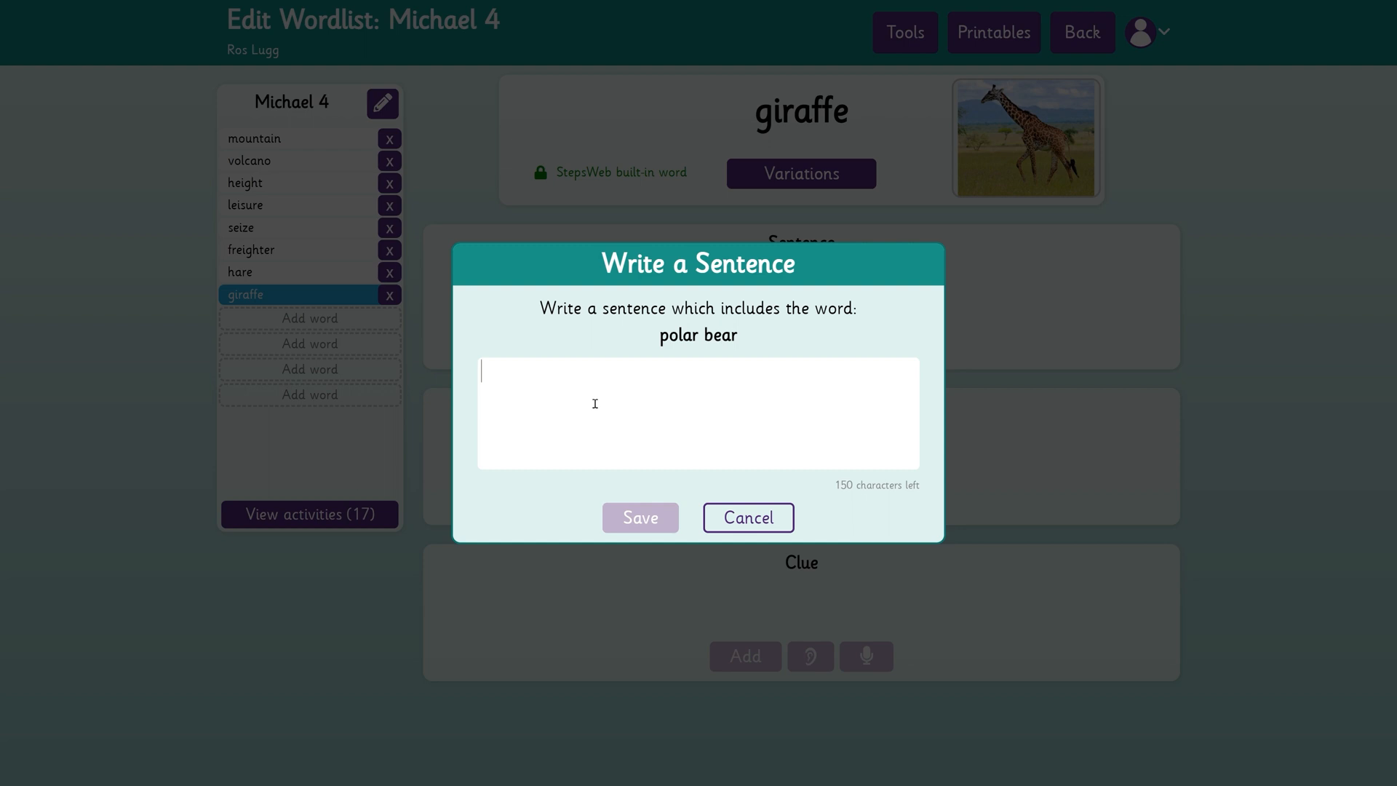
text(We saw )
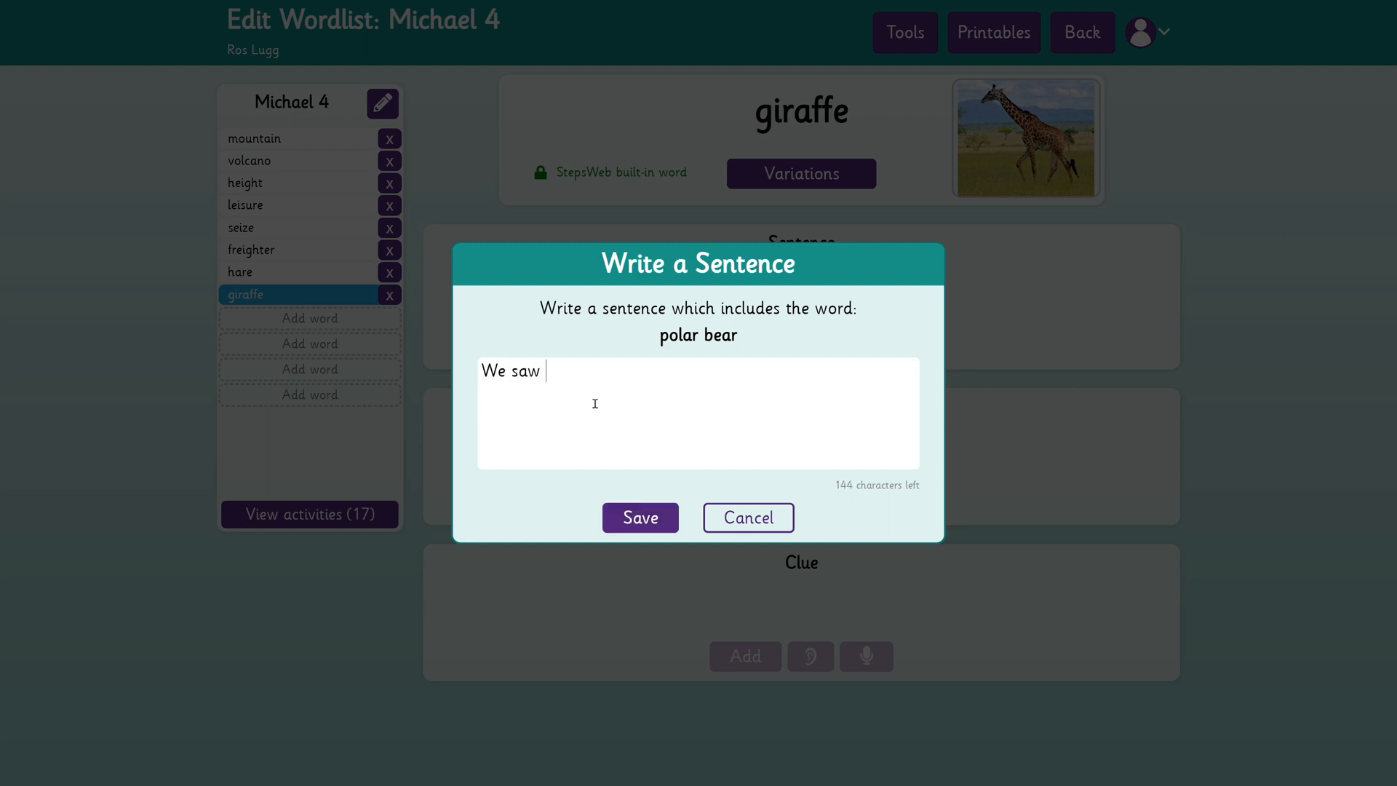
text(a polar bear at the zo)
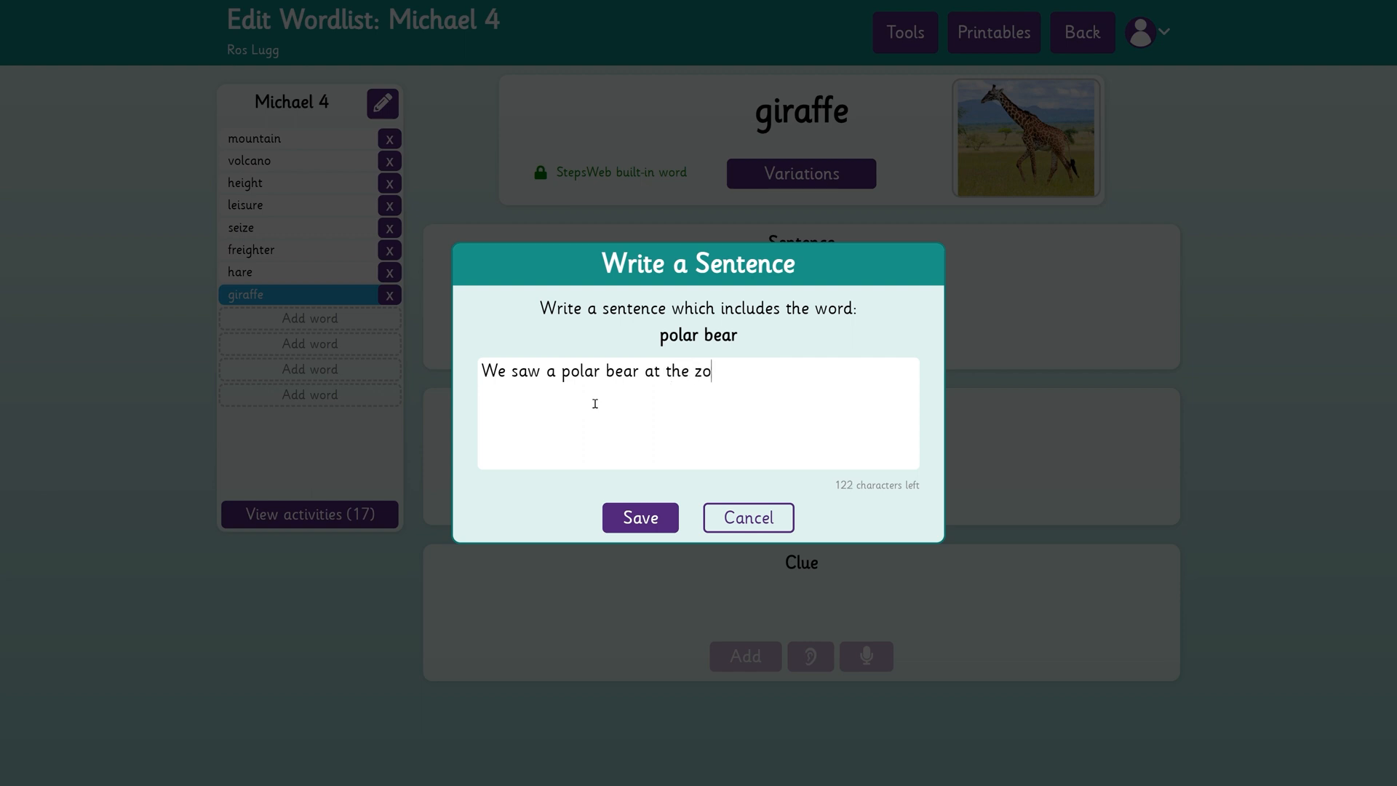
text(o.)
click(665, 520)
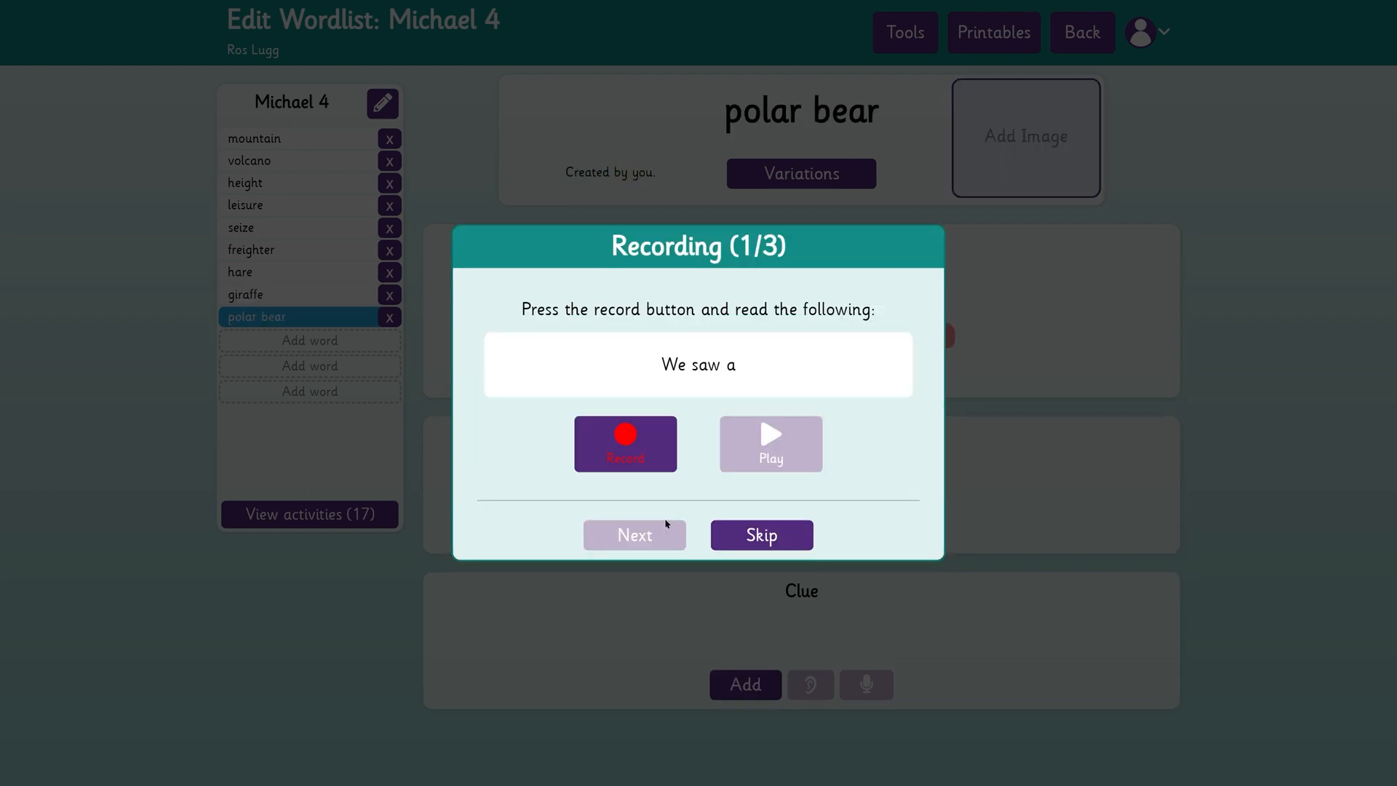
Step: Record and save the audio for the three sentence parts "We saw a", "polar bear" and "at the zoo."
click(638, 439)
click(638, 438)
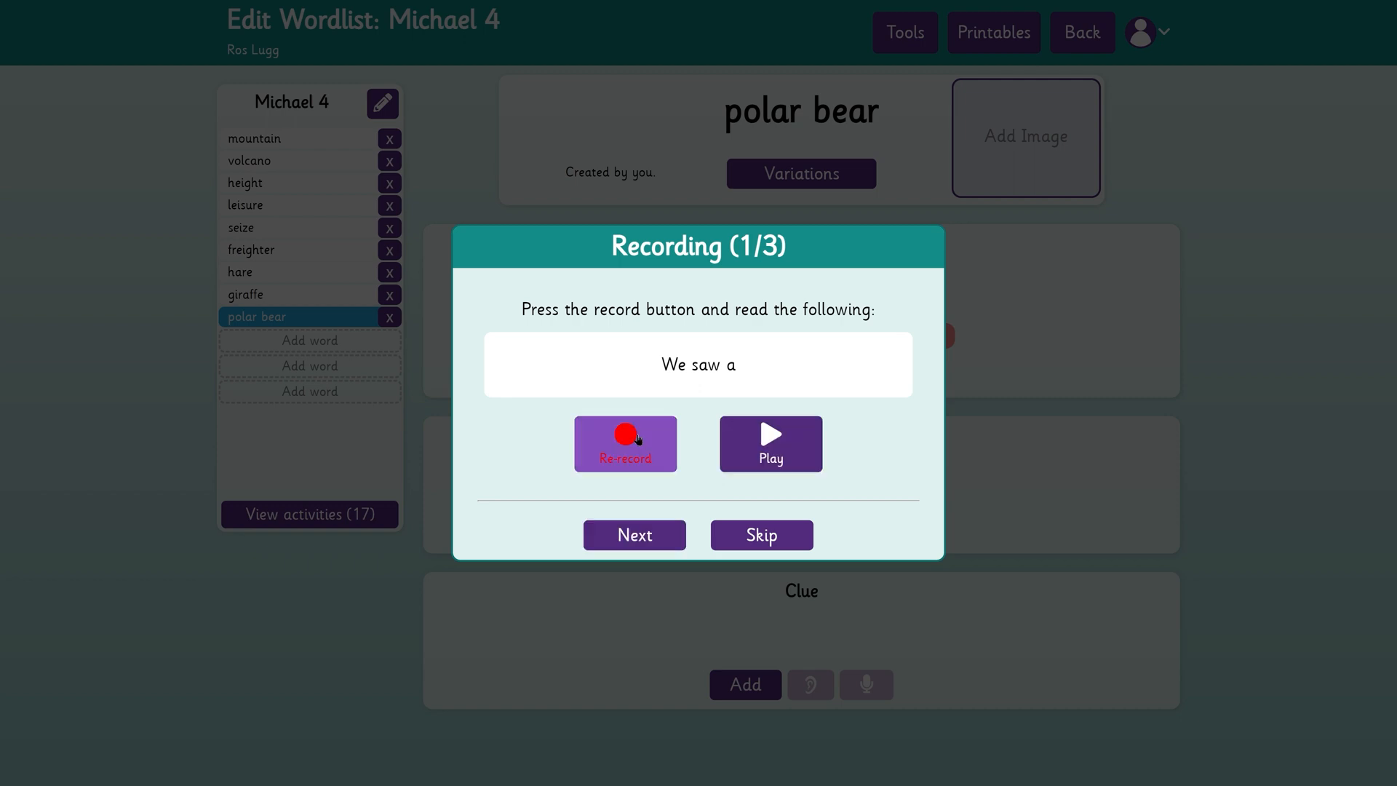
click(644, 539)
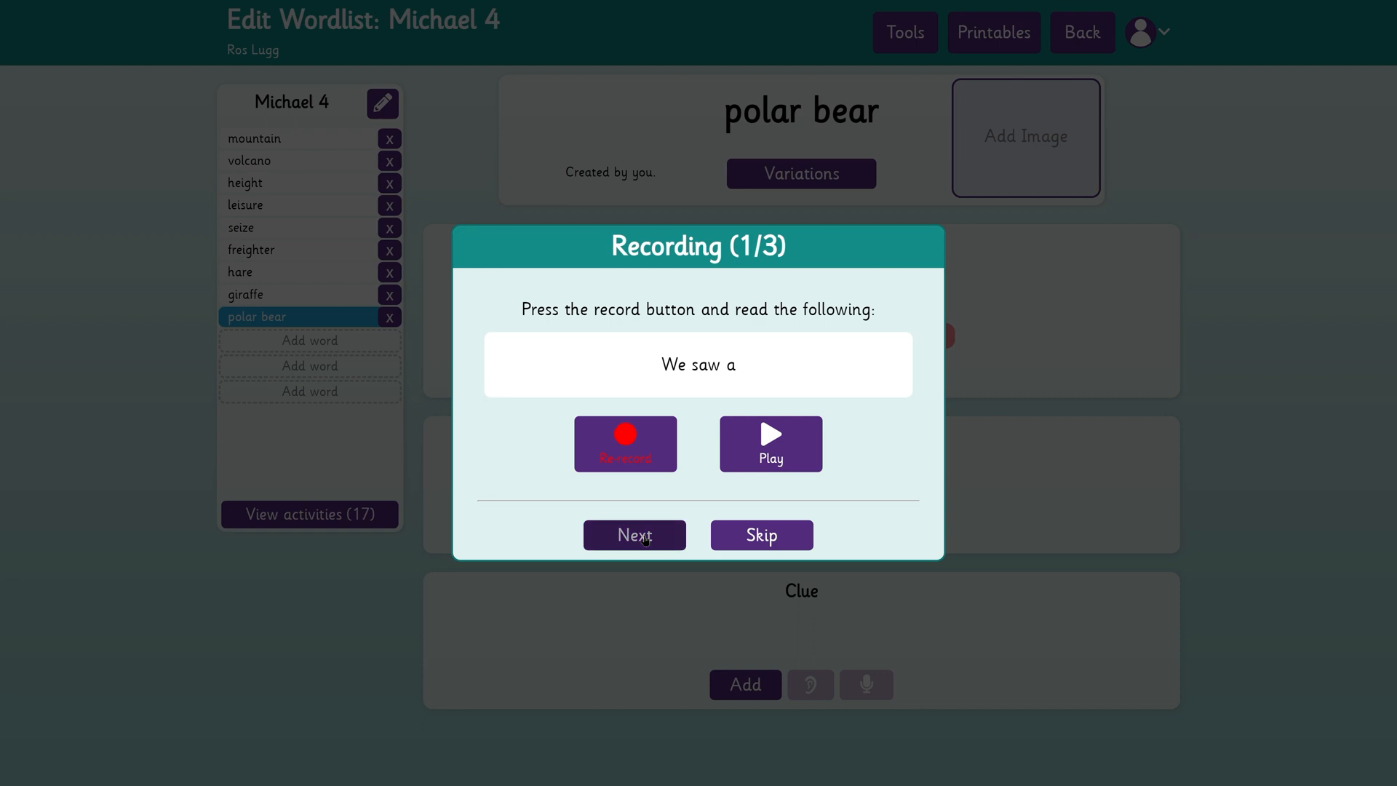
click(626, 437)
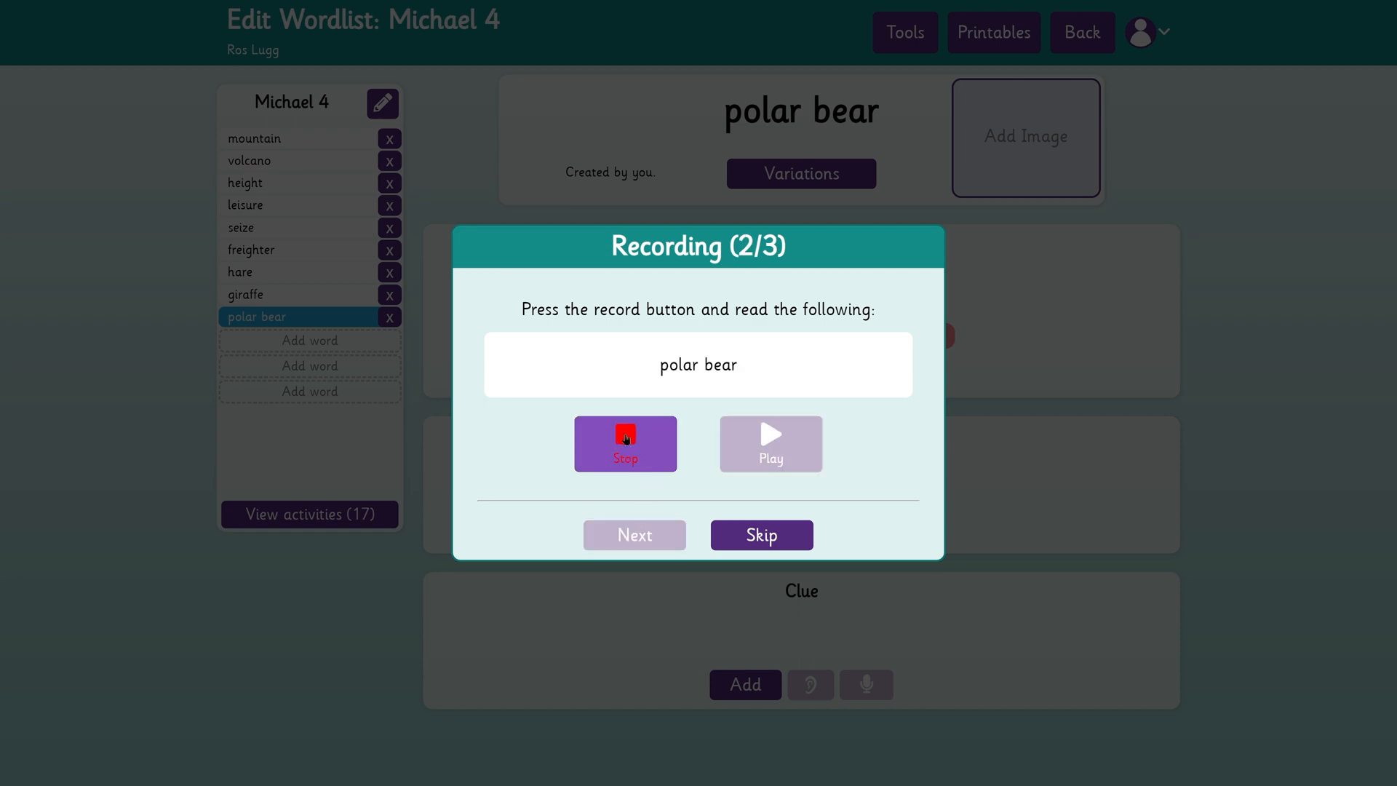
click(626, 439)
click(646, 536)
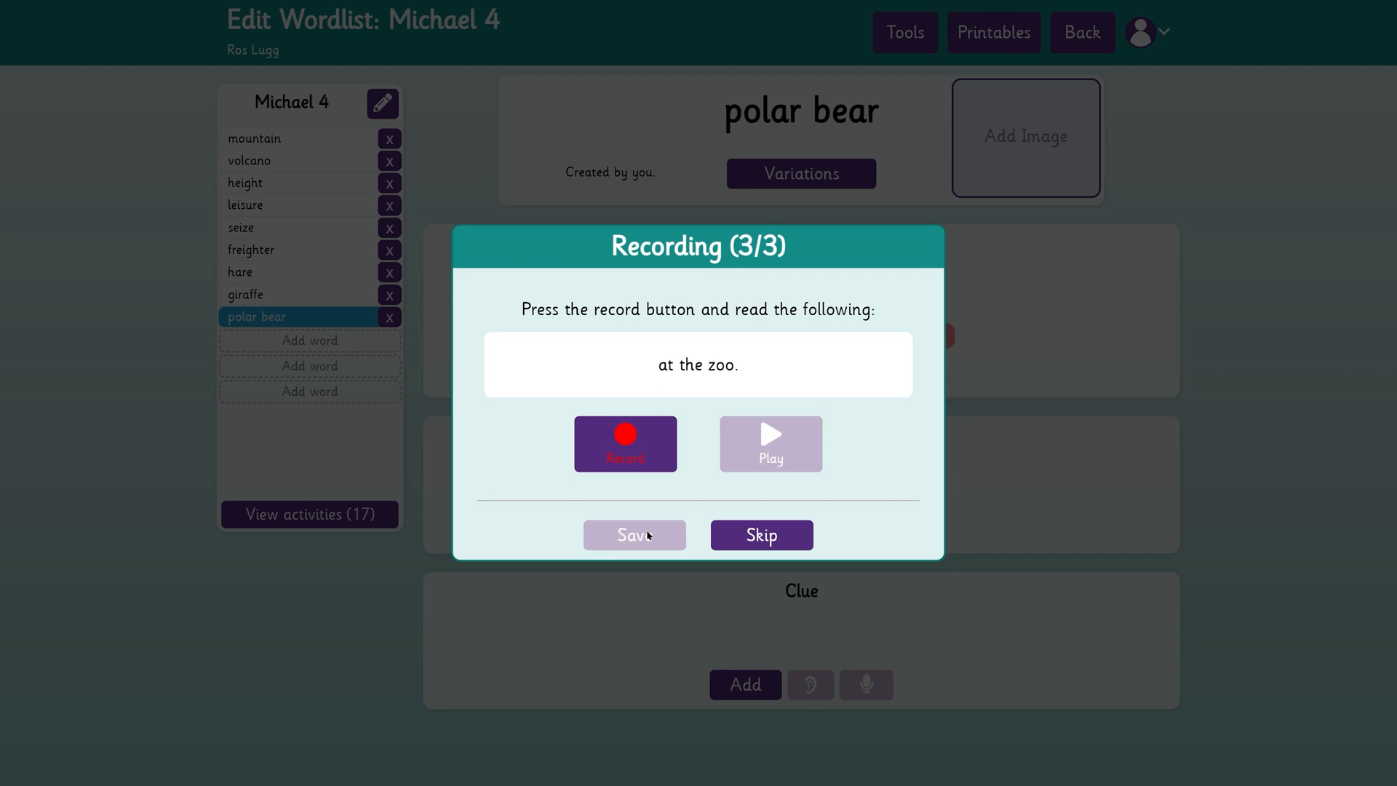
click(624, 443)
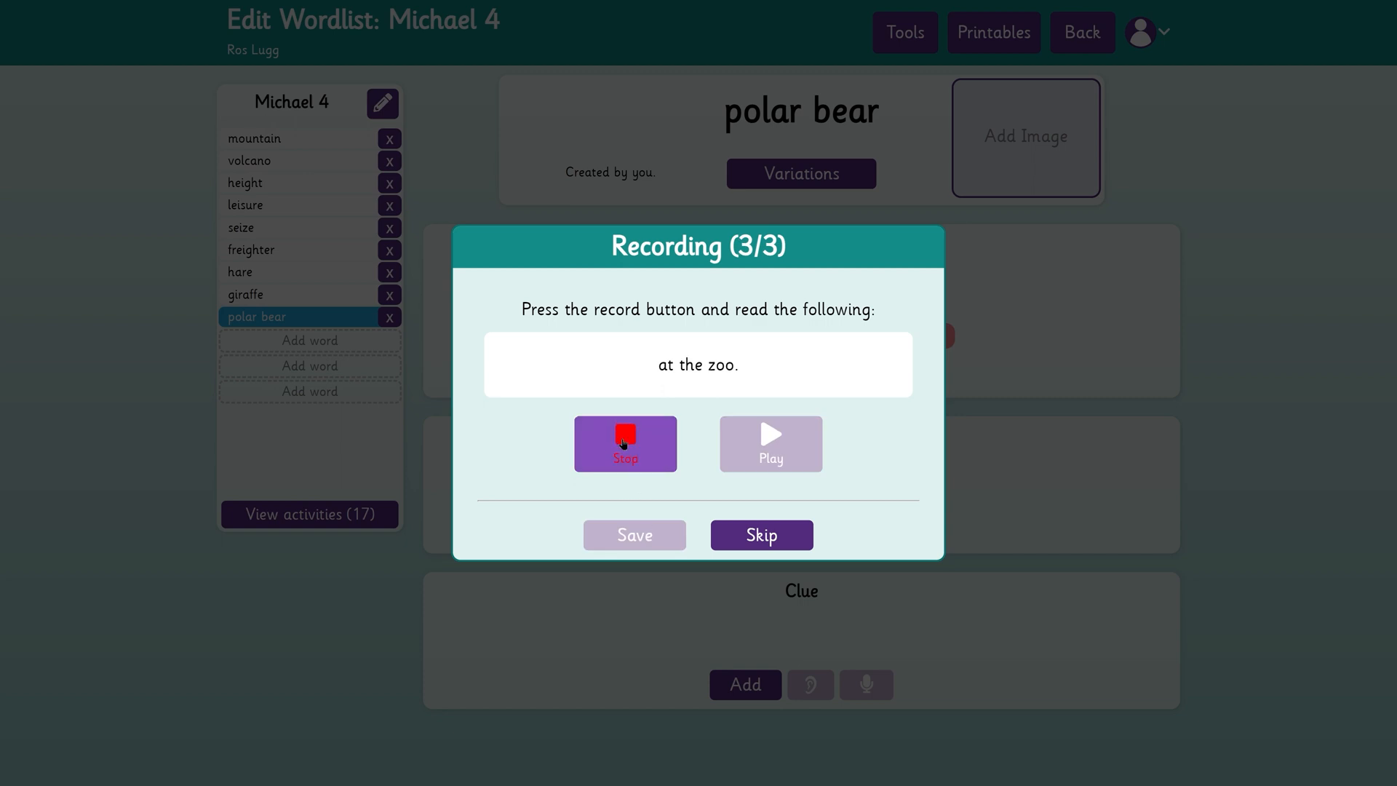
click(623, 443)
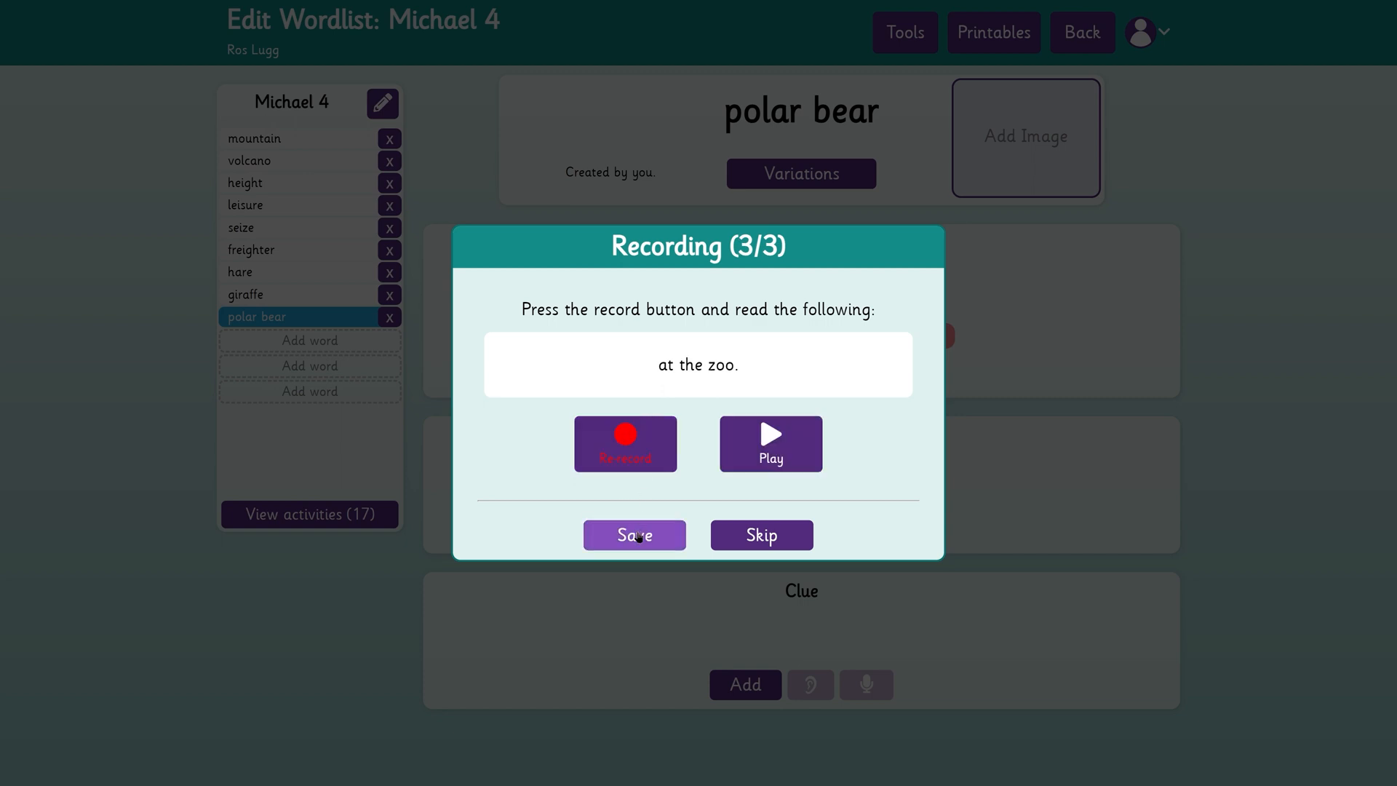
click(639, 532)
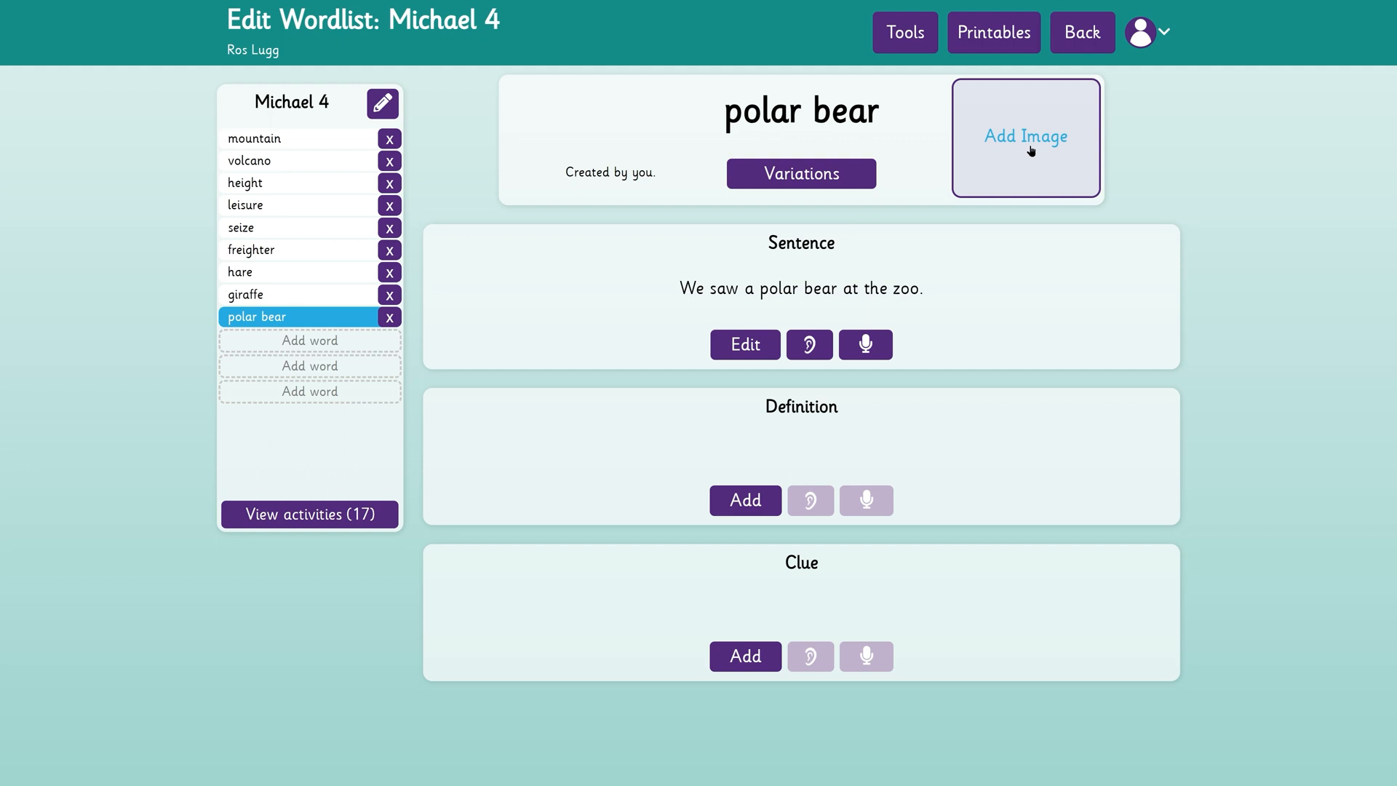
Step: Return from the wordlist editor to the student's profile and start a new piece of assigned work for the student
click(1072, 48)
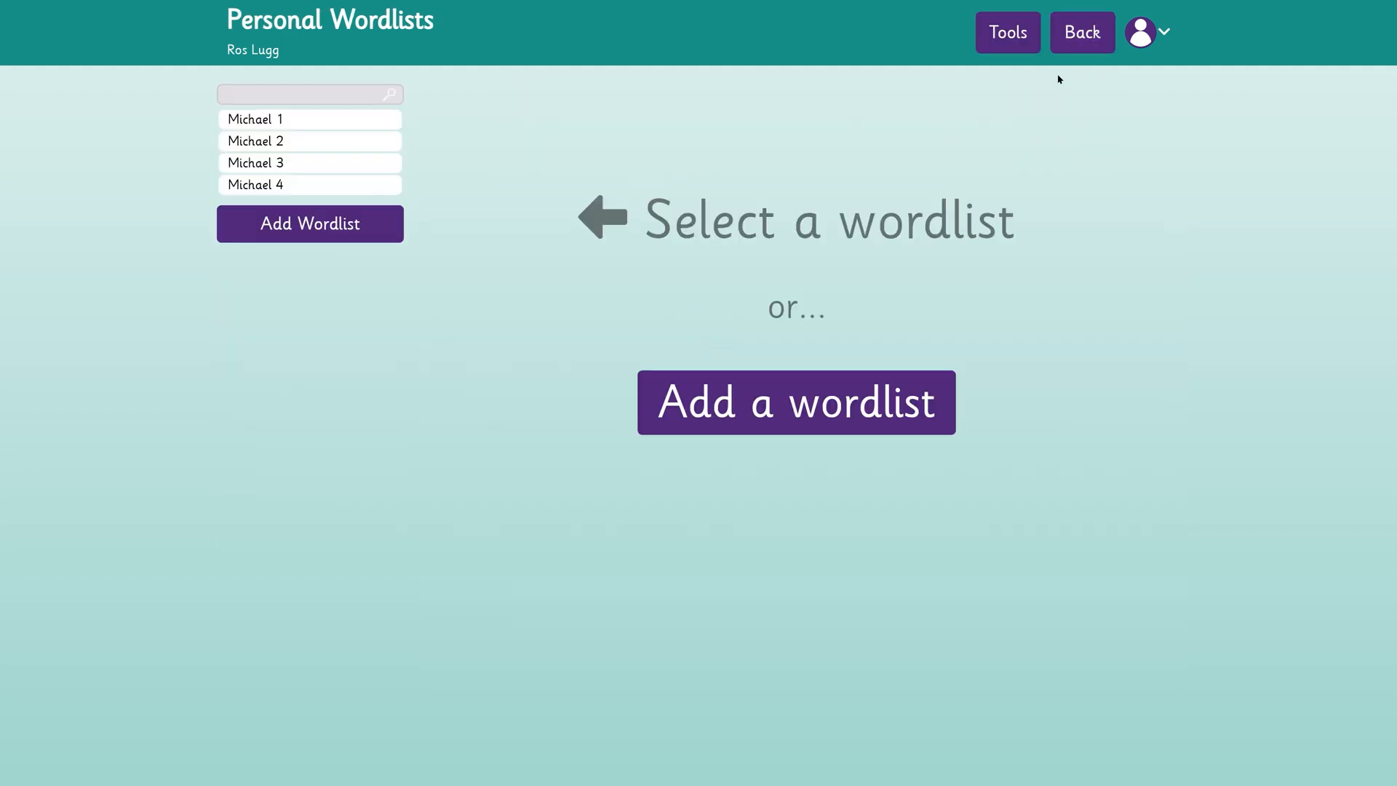
click(1081, 48)
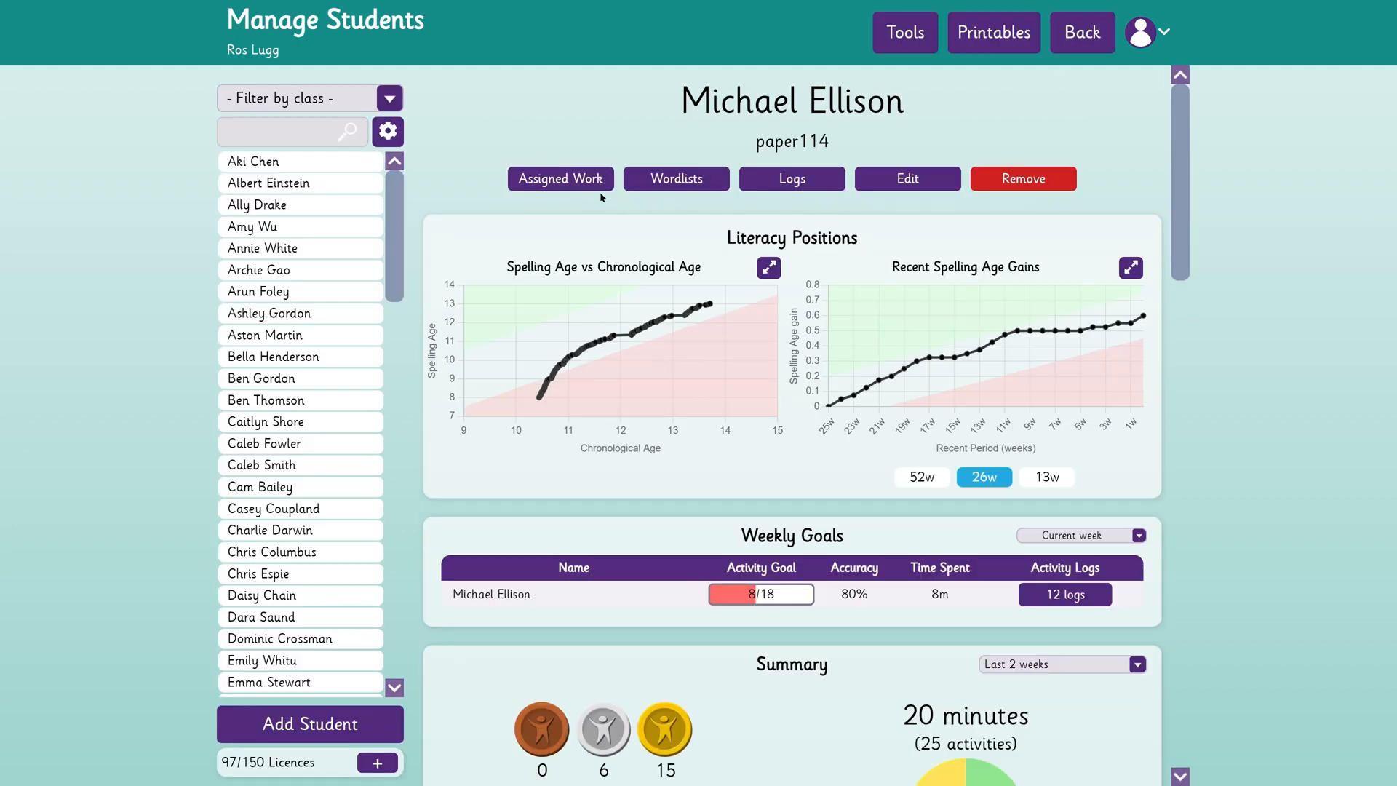
click(570, 182)
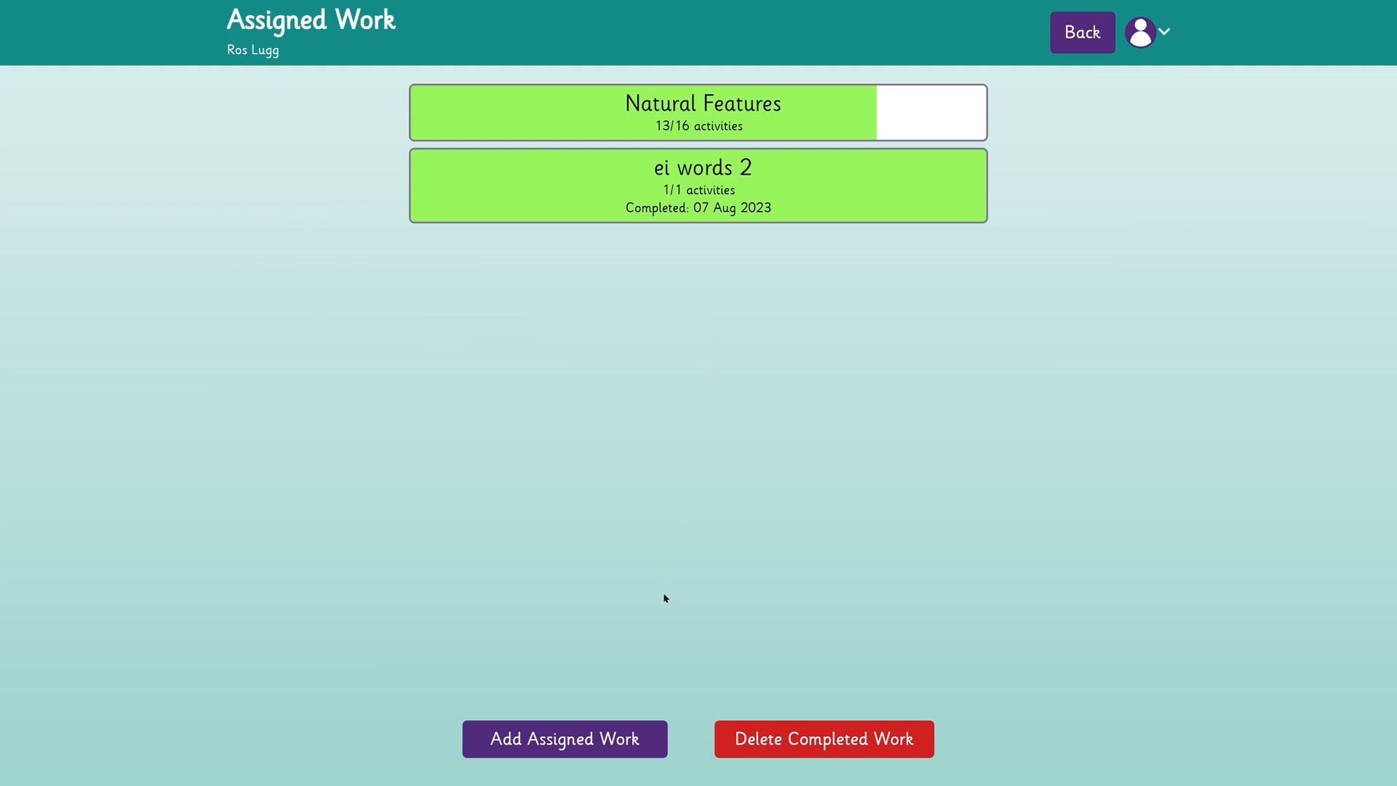
click(620, 740)
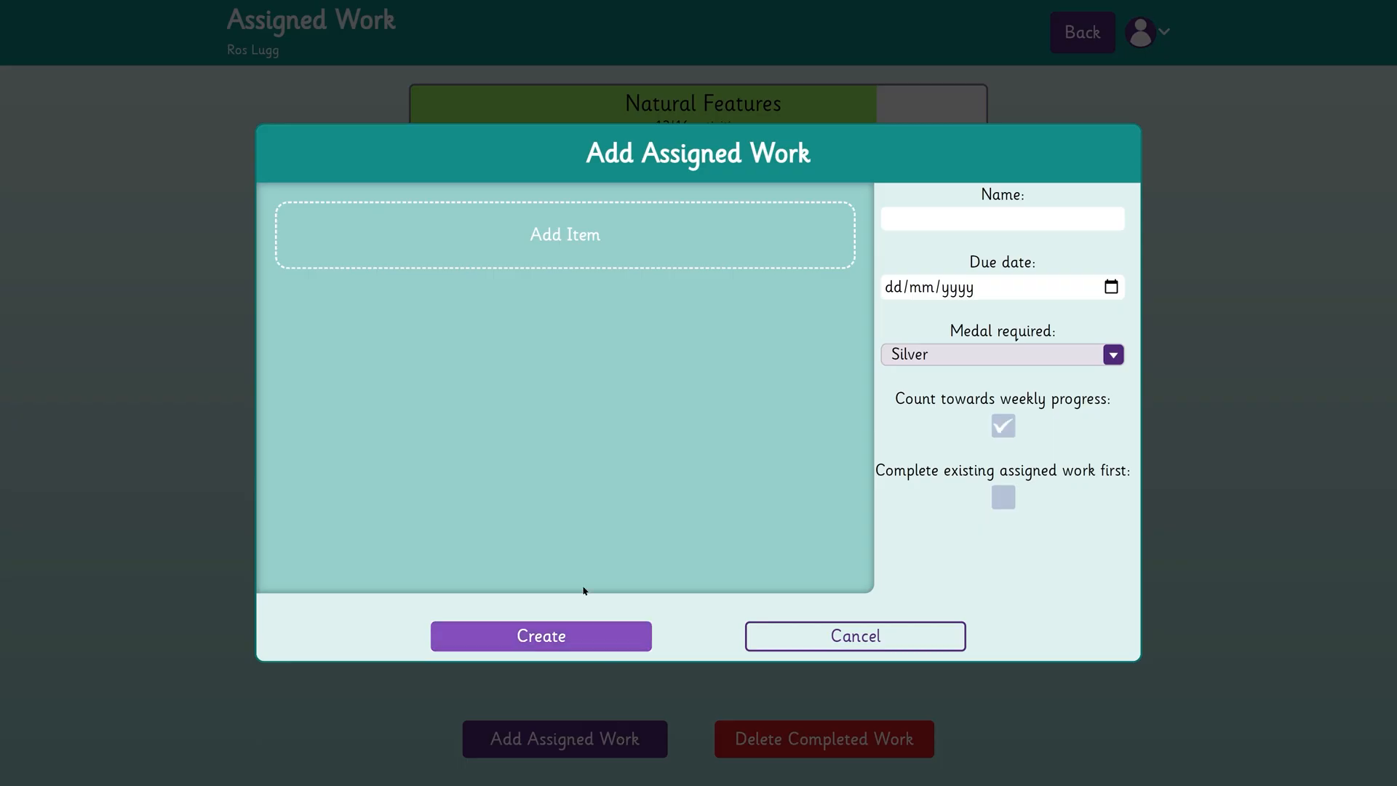
Step: Add the student's fourth personal wordlist as an item in the new assigned work
click(565, 246)
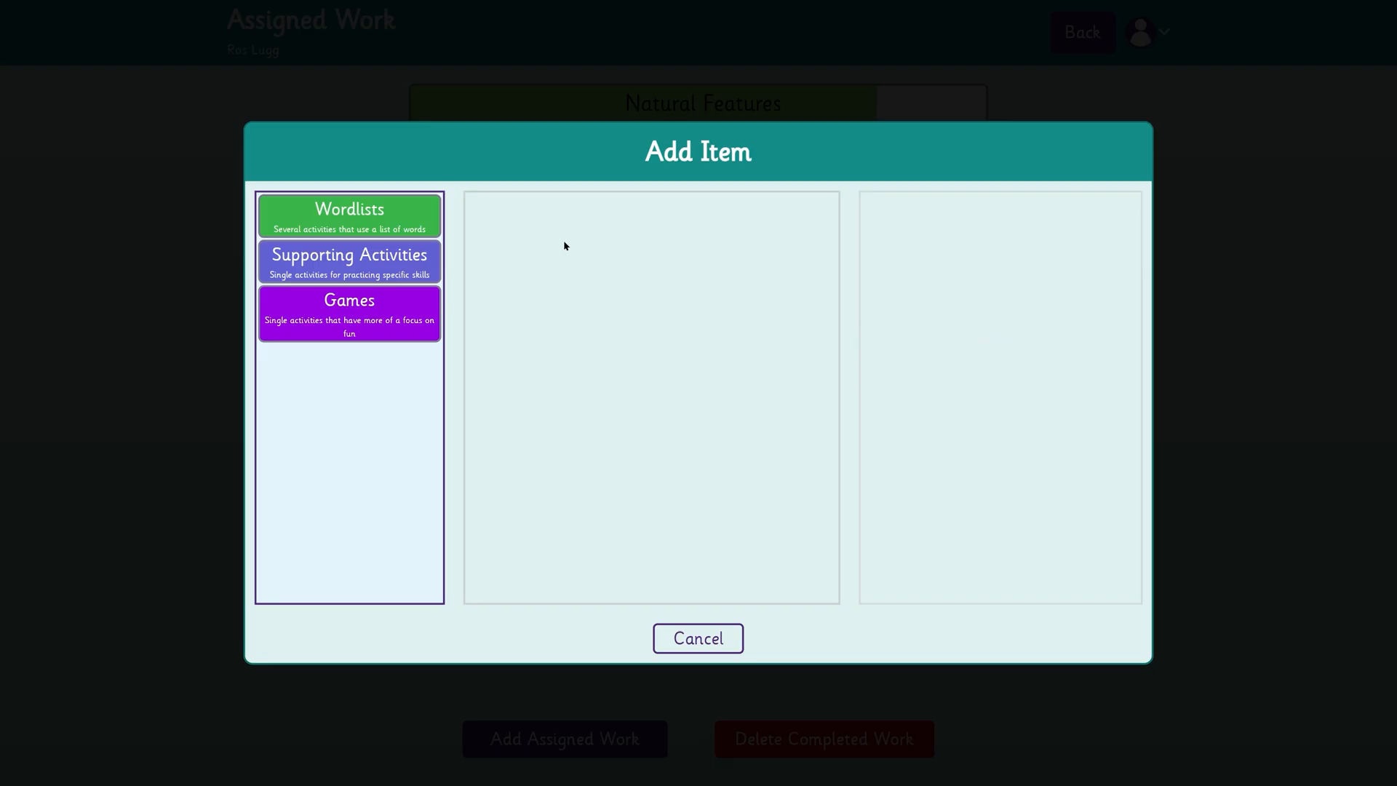
click(352, 218)
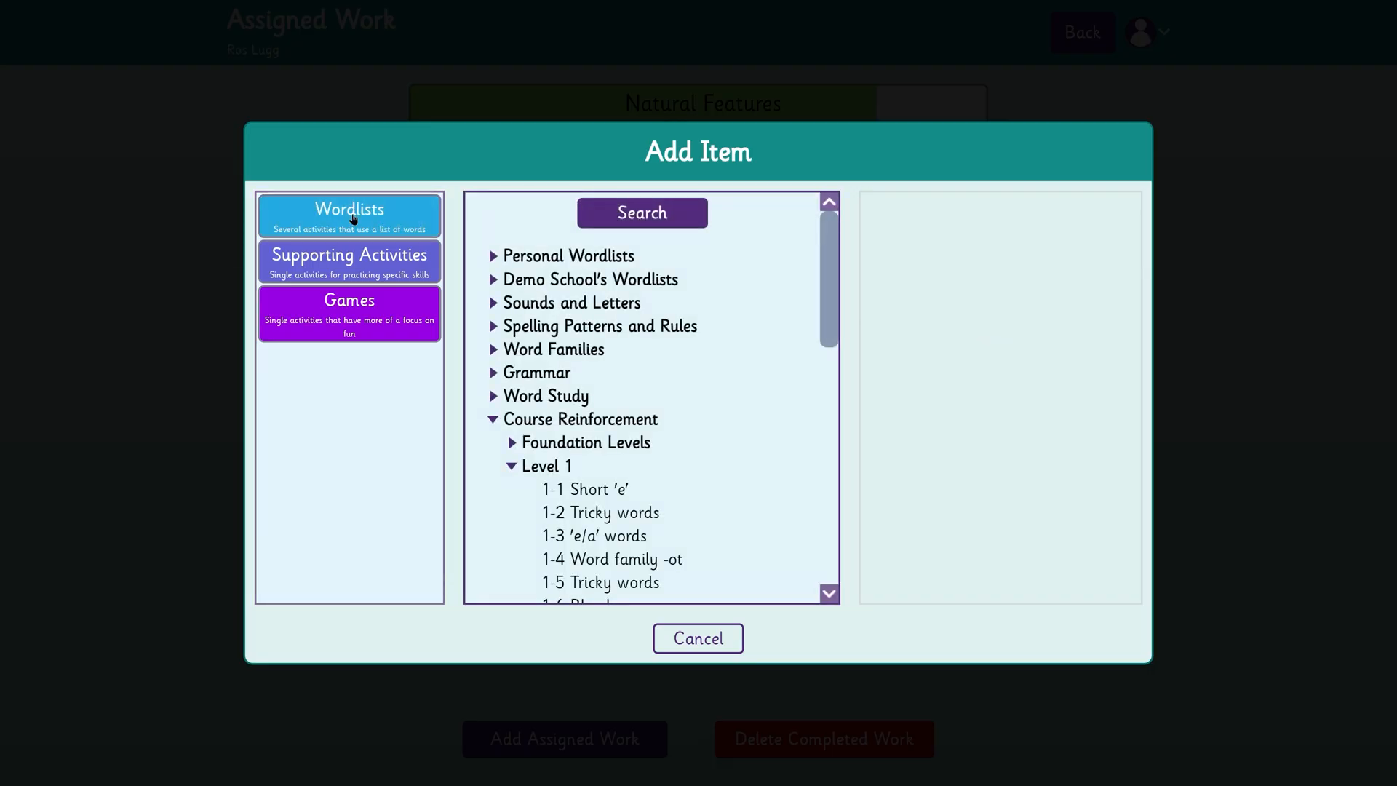
click(492, 255)
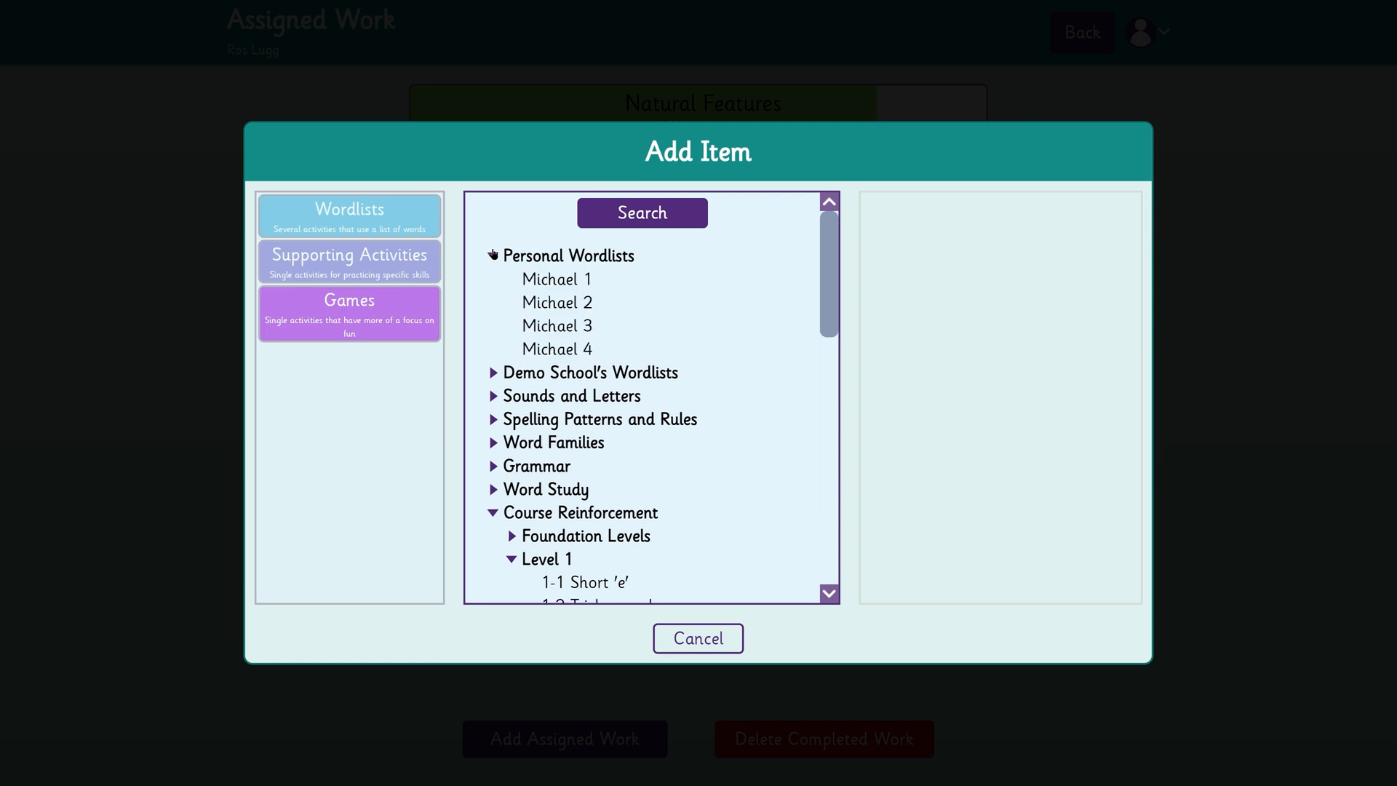
click(561, 352)
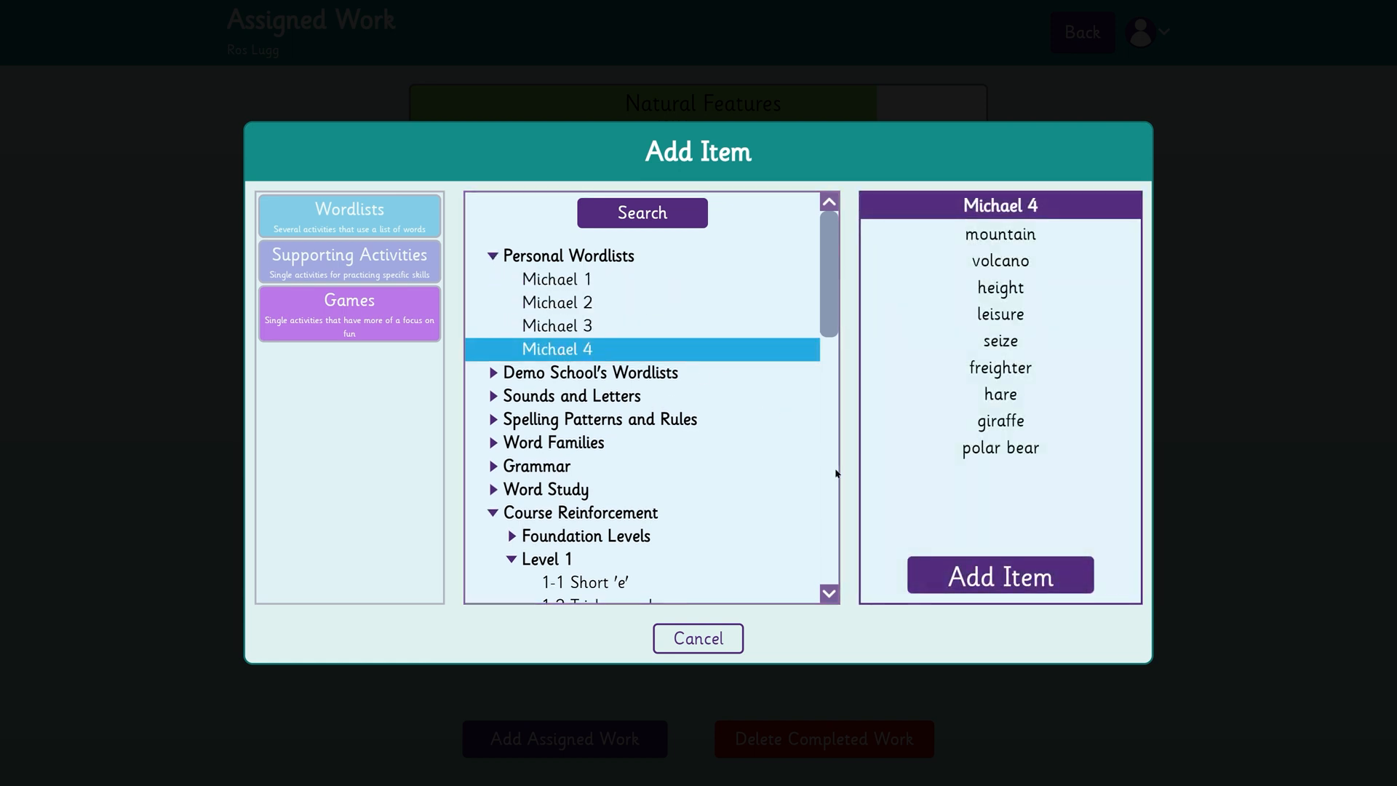
click(926, 568)
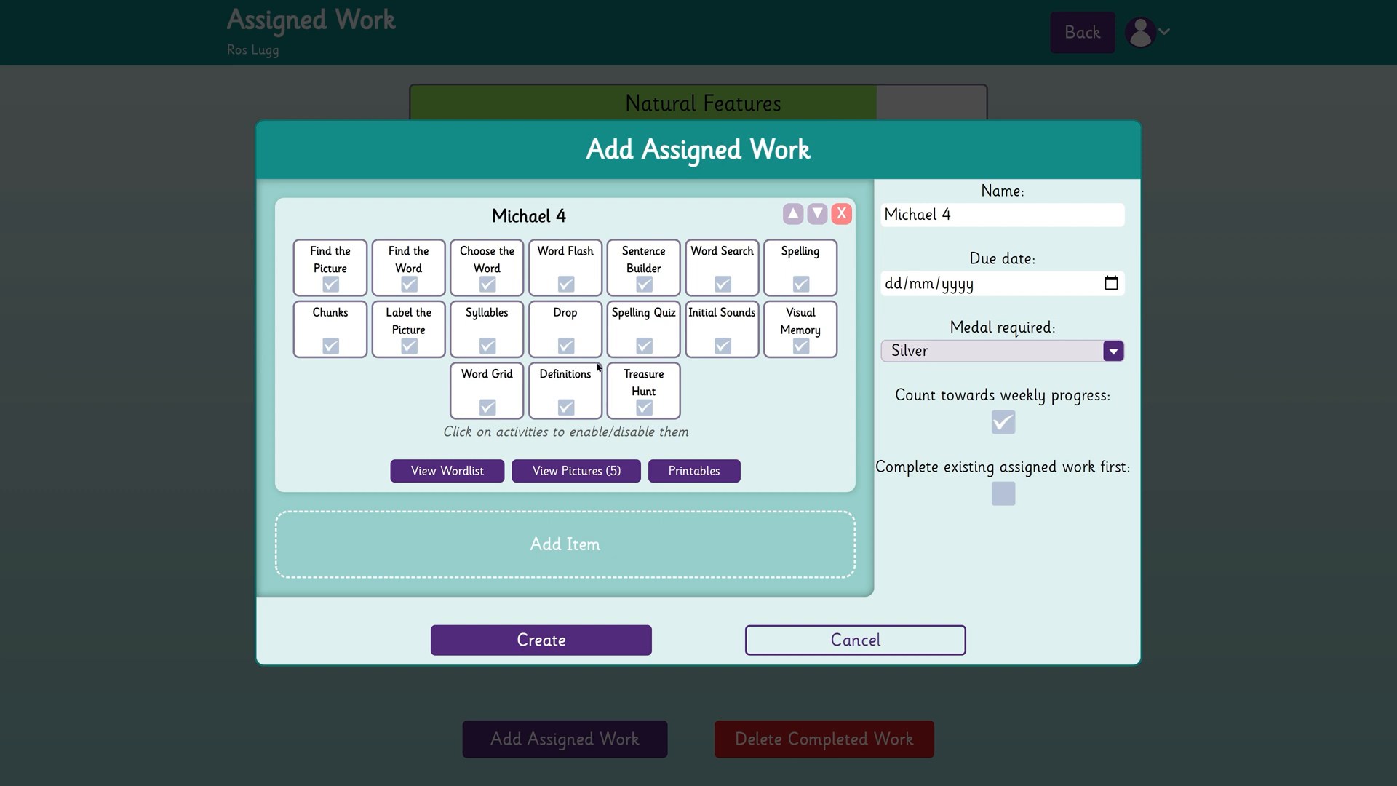
Step: Disable the Word Grid, Treasure Hunt and Label the Picture activities for the wordlist item in the new assigned work
click(487, 406)
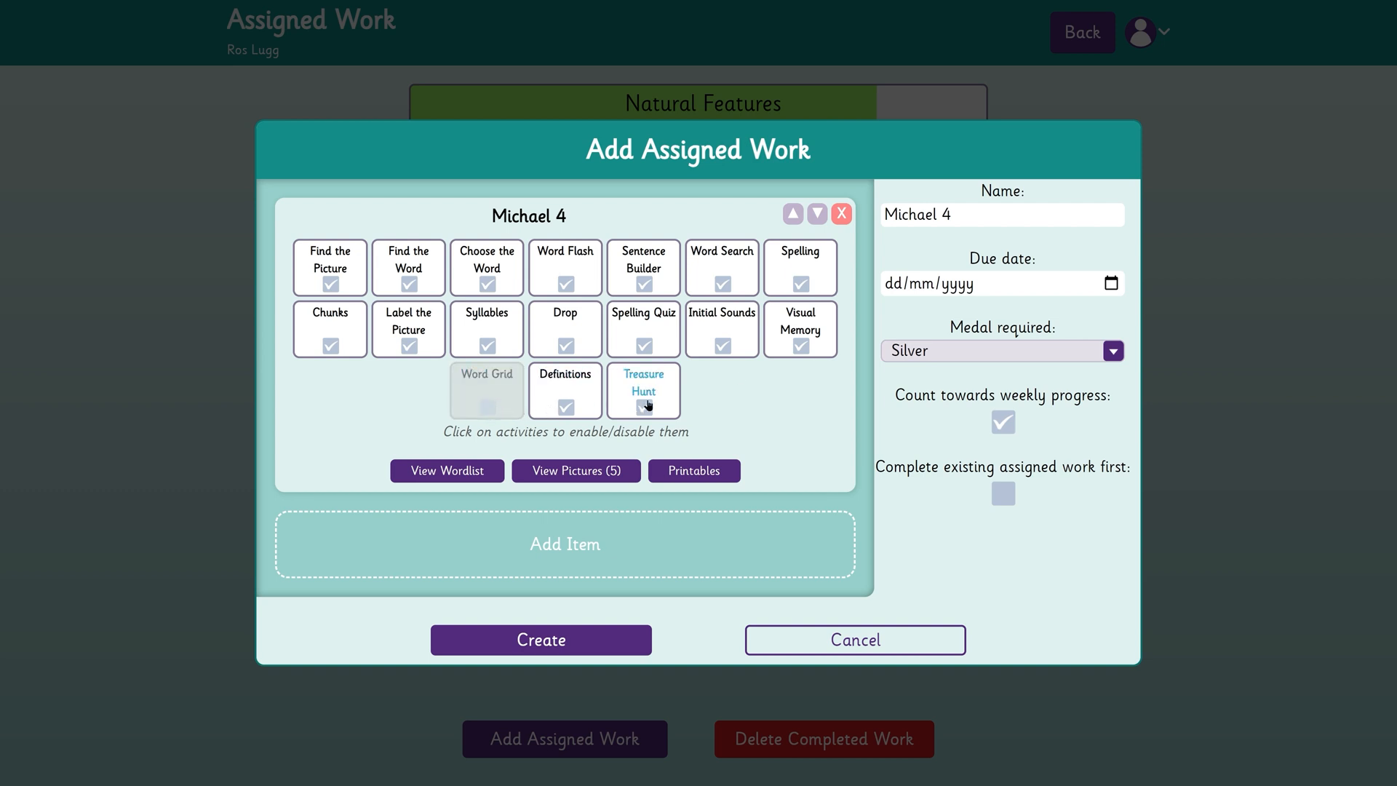
click(645, 405)
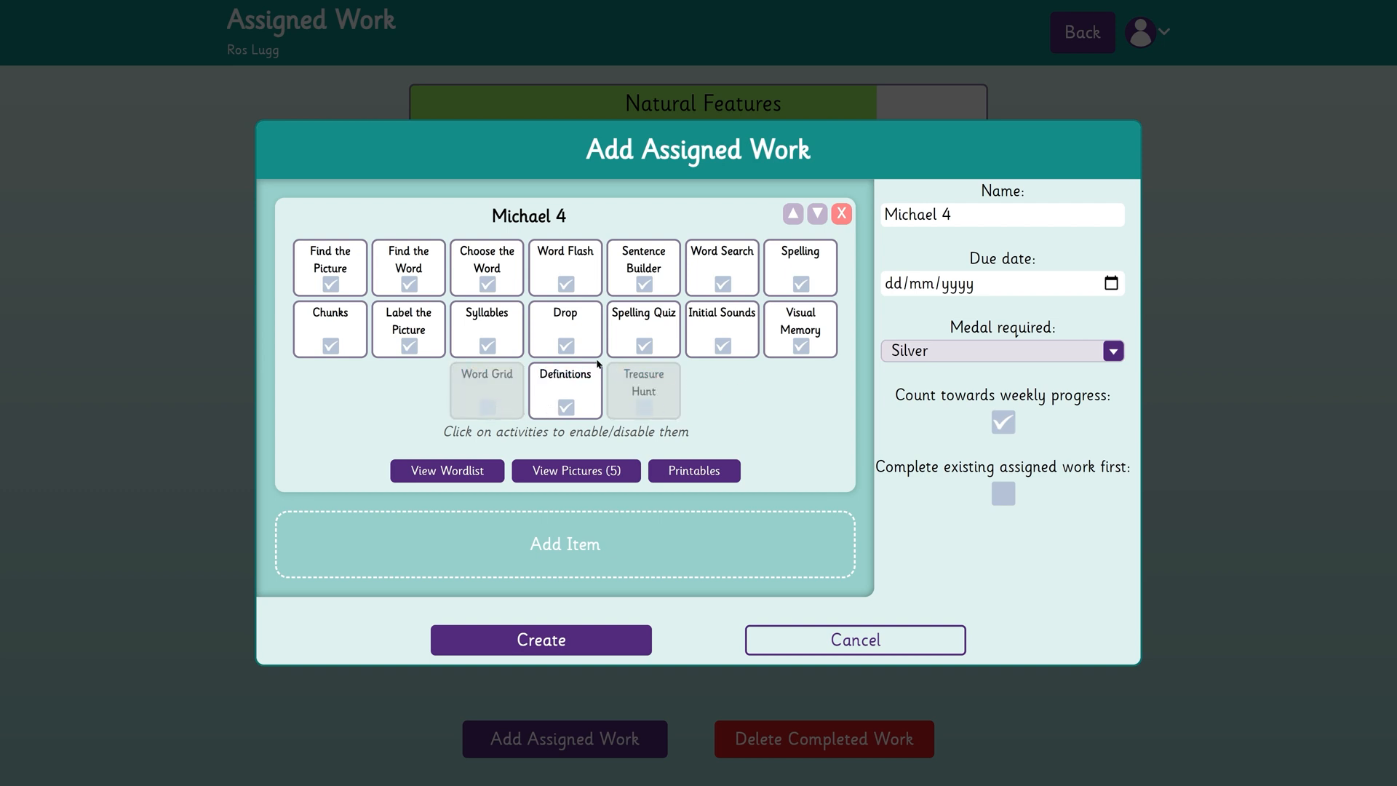
click(408, 345)
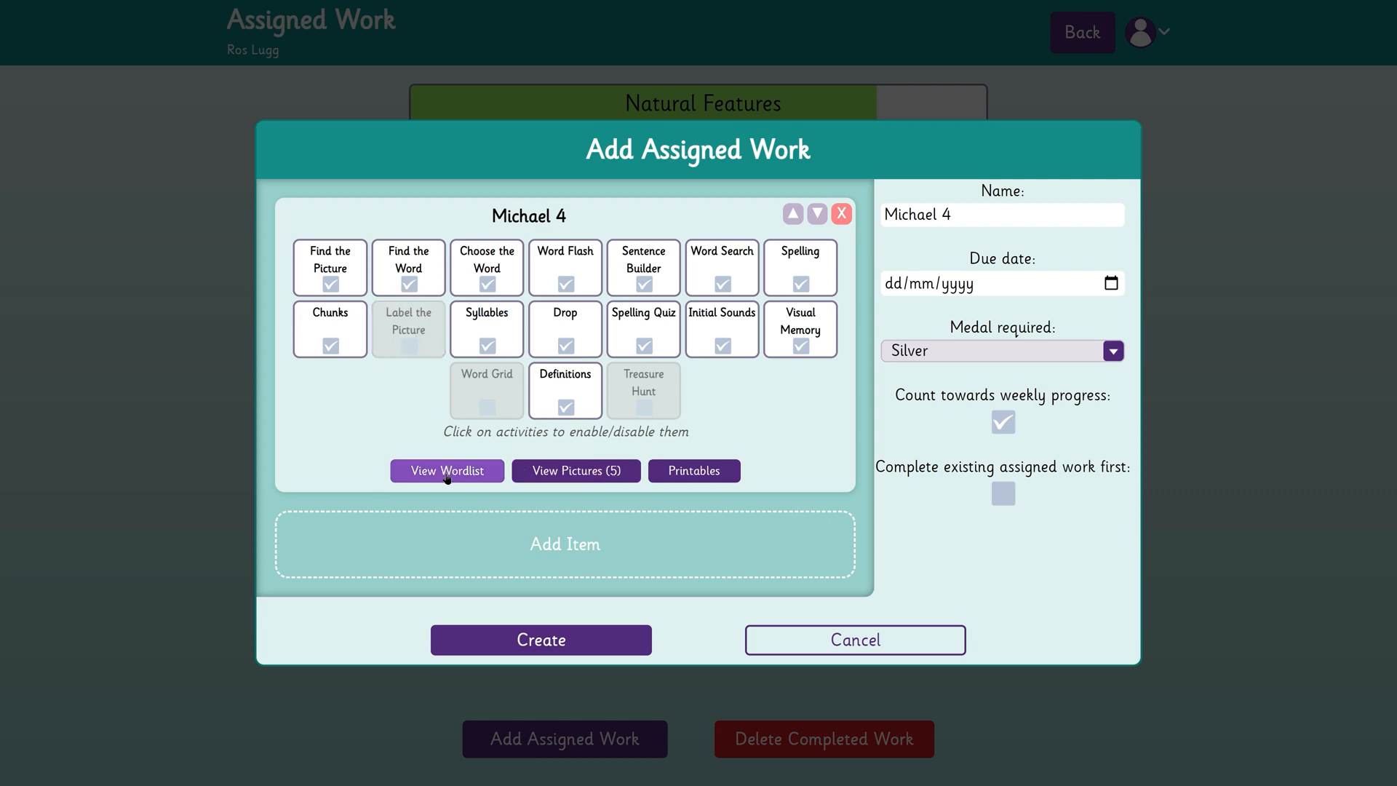
Step: Review the words and sentences in the assigned wordlist, as well as its pictures
click(452, 473)
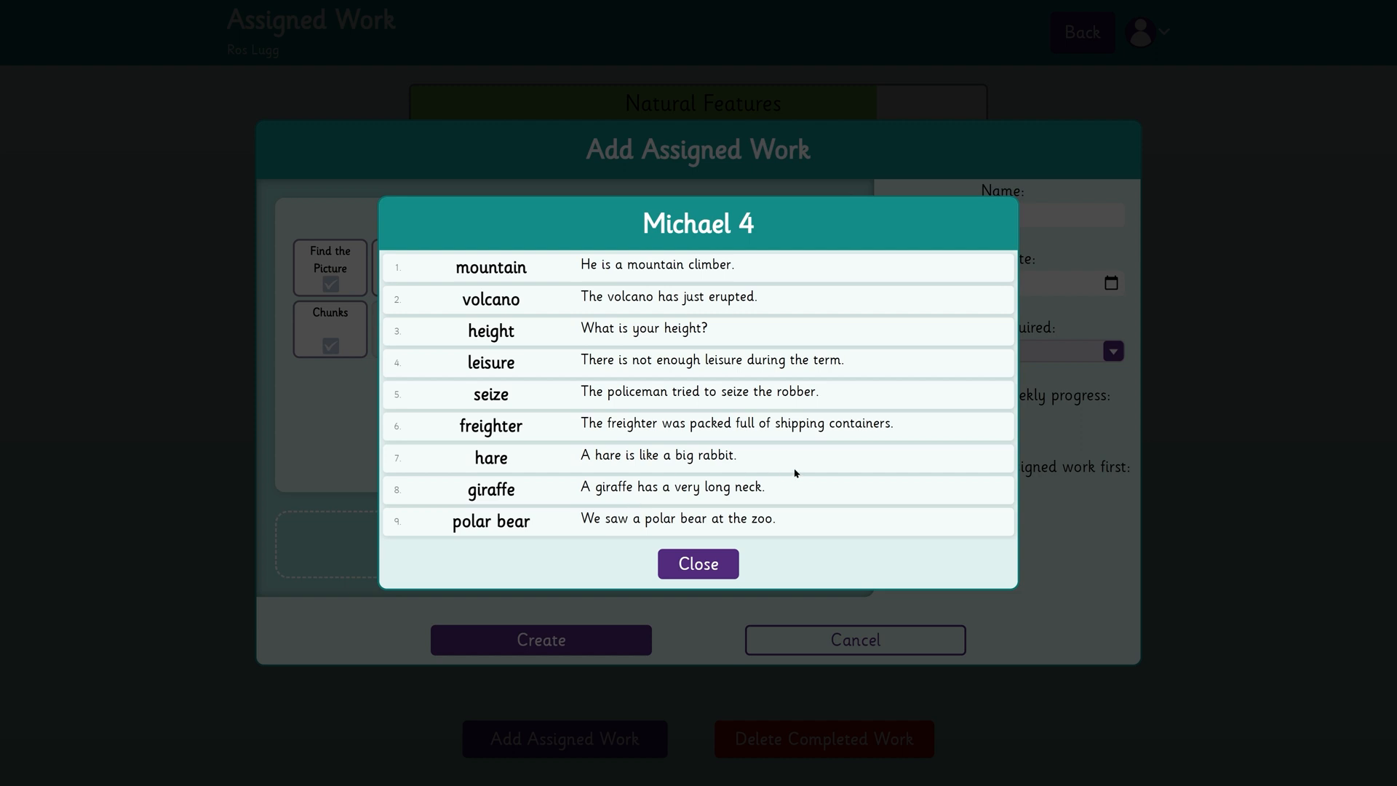
click(696, 566)
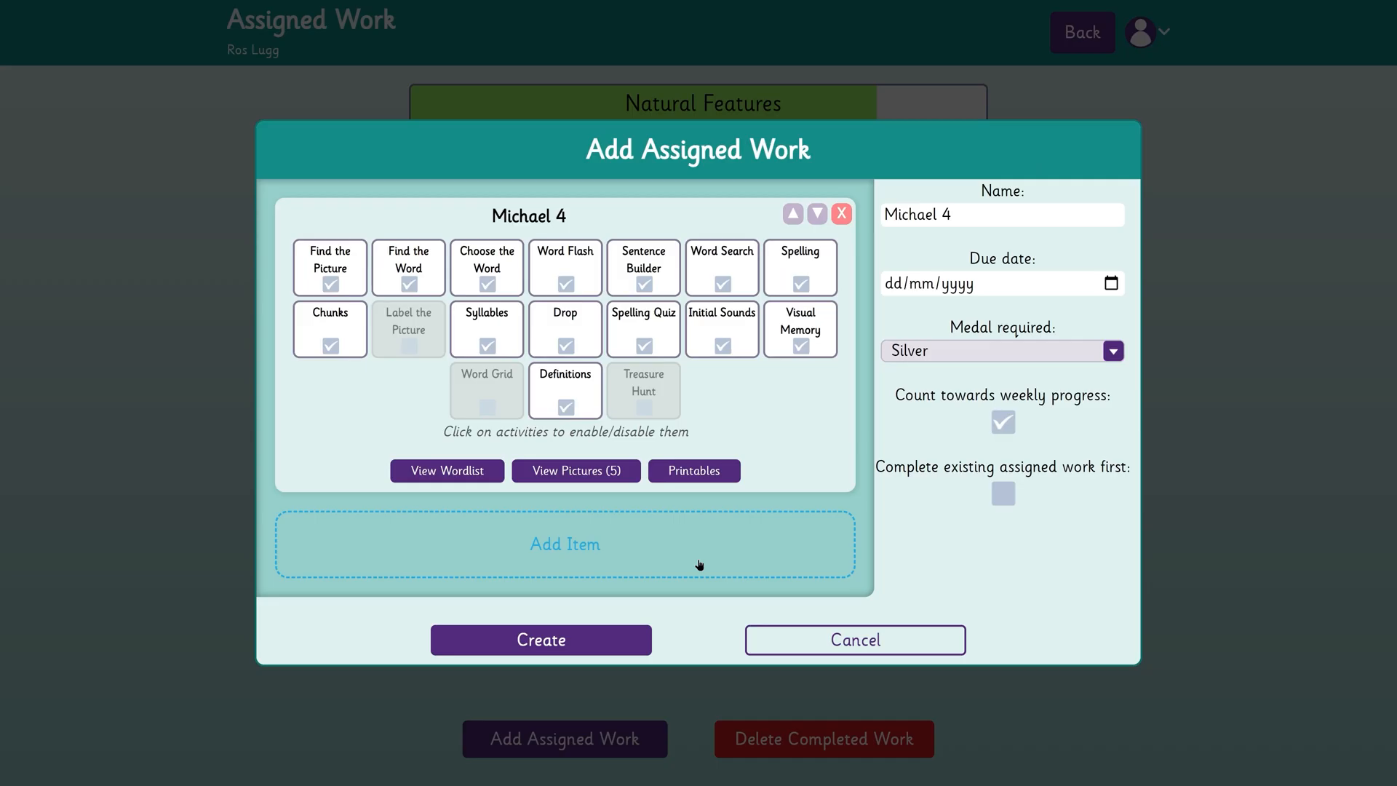
click(582, 477)
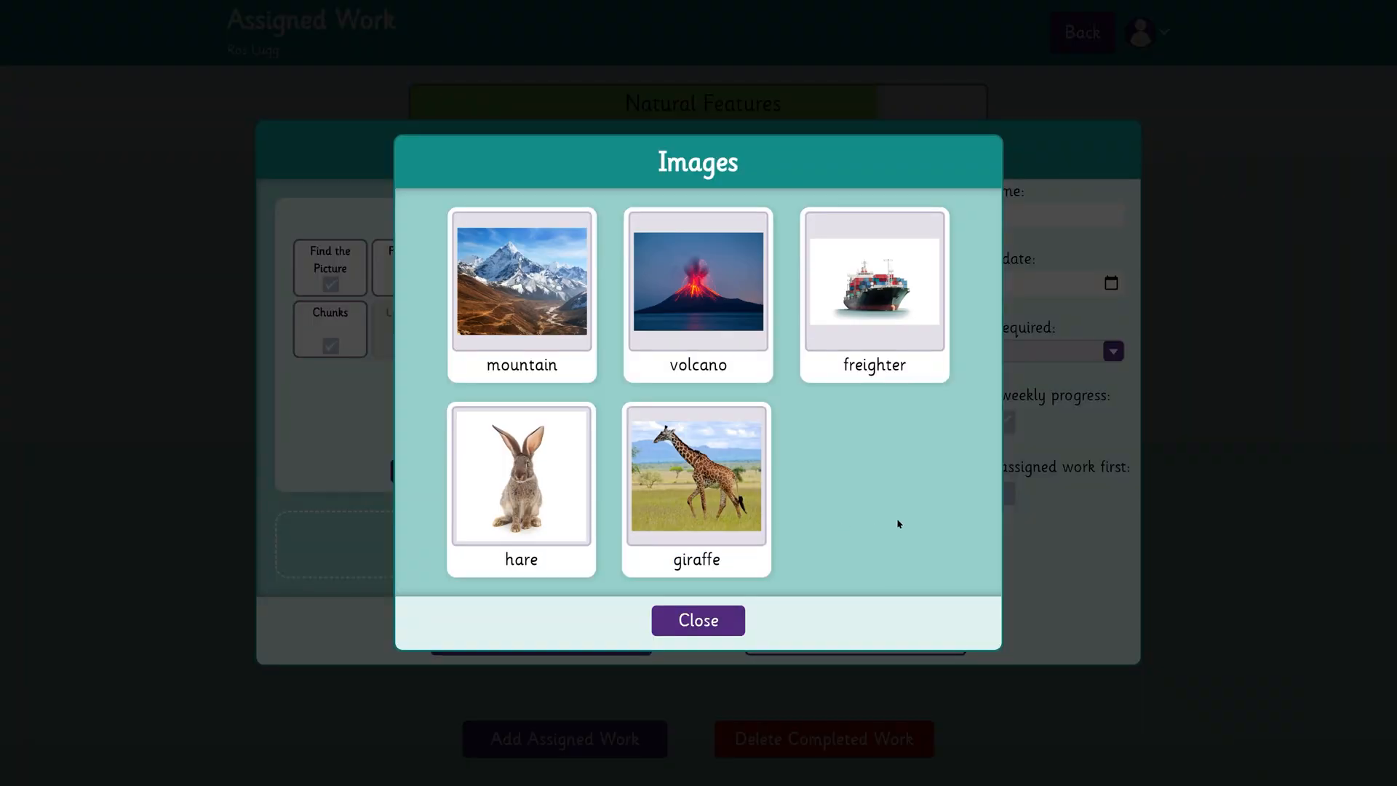
click(709, 618)
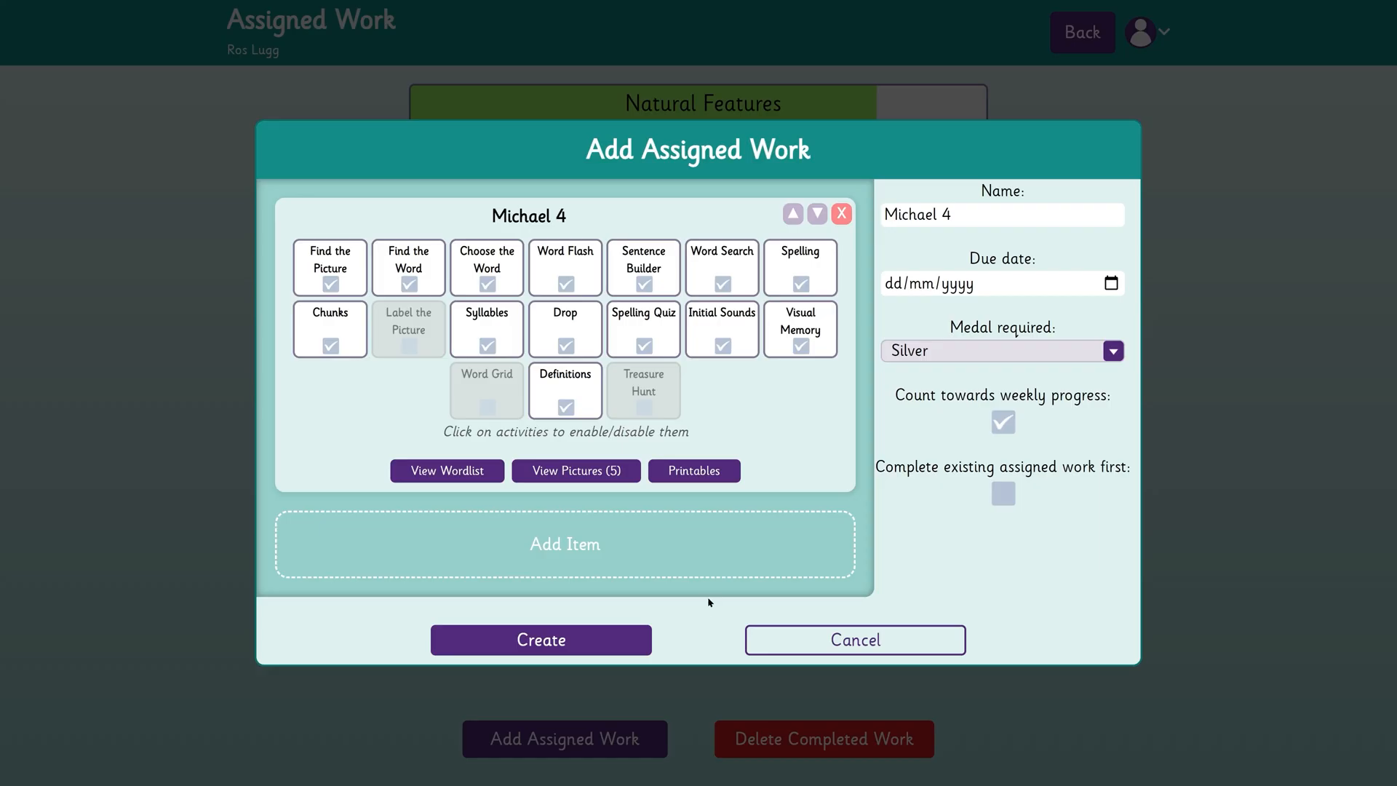
Step: Look through the printables available for the wordlist and create the assigned work
click(690, 472)
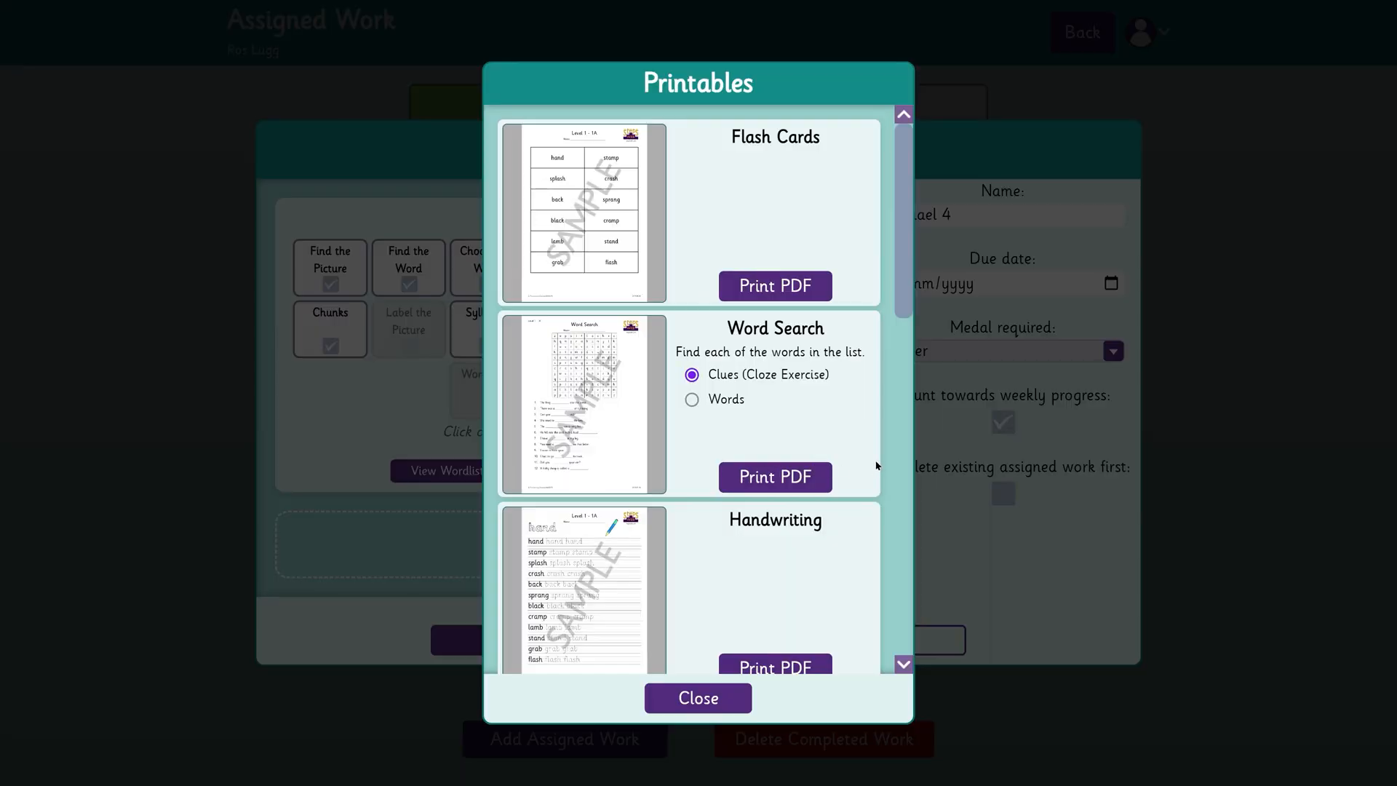
drag(902, 306, 895, 588)
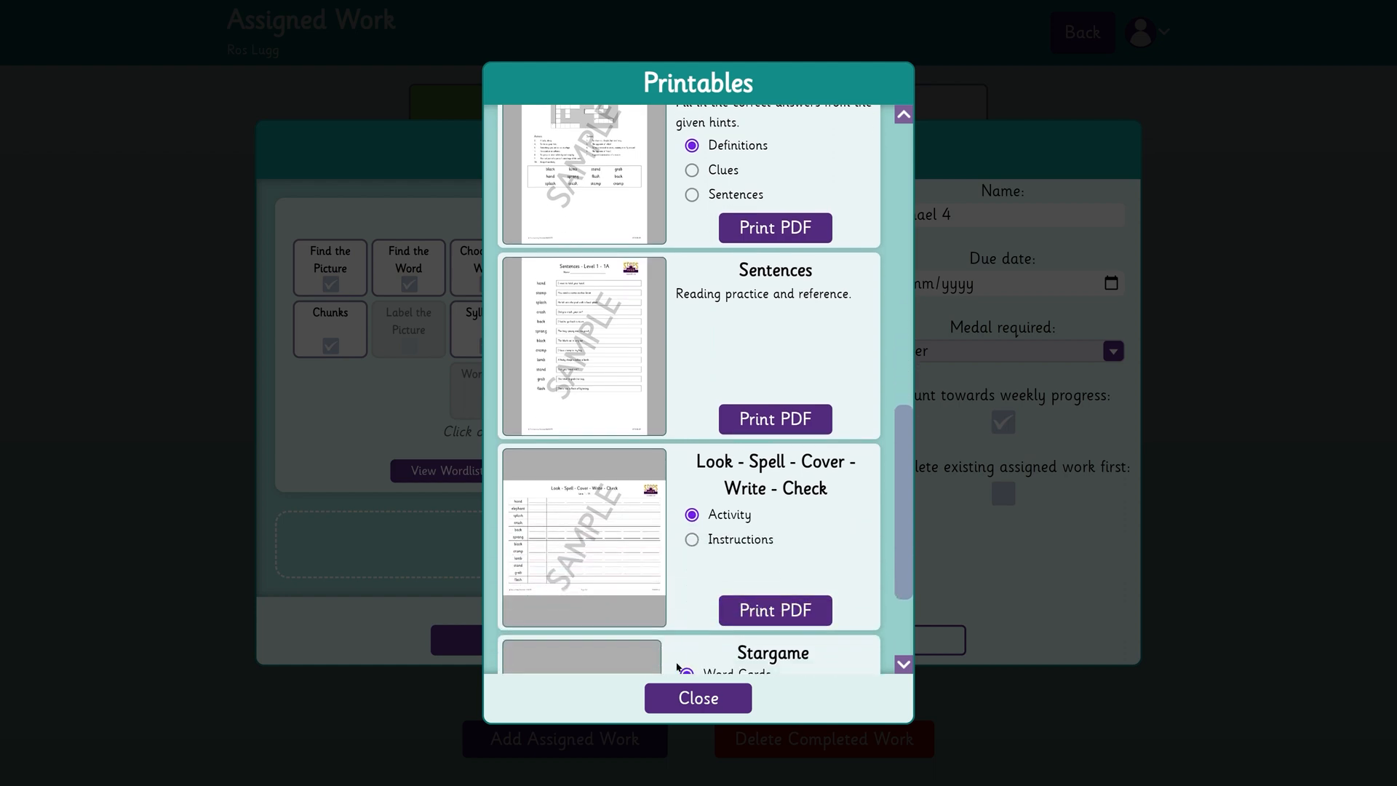
click(664, 708)
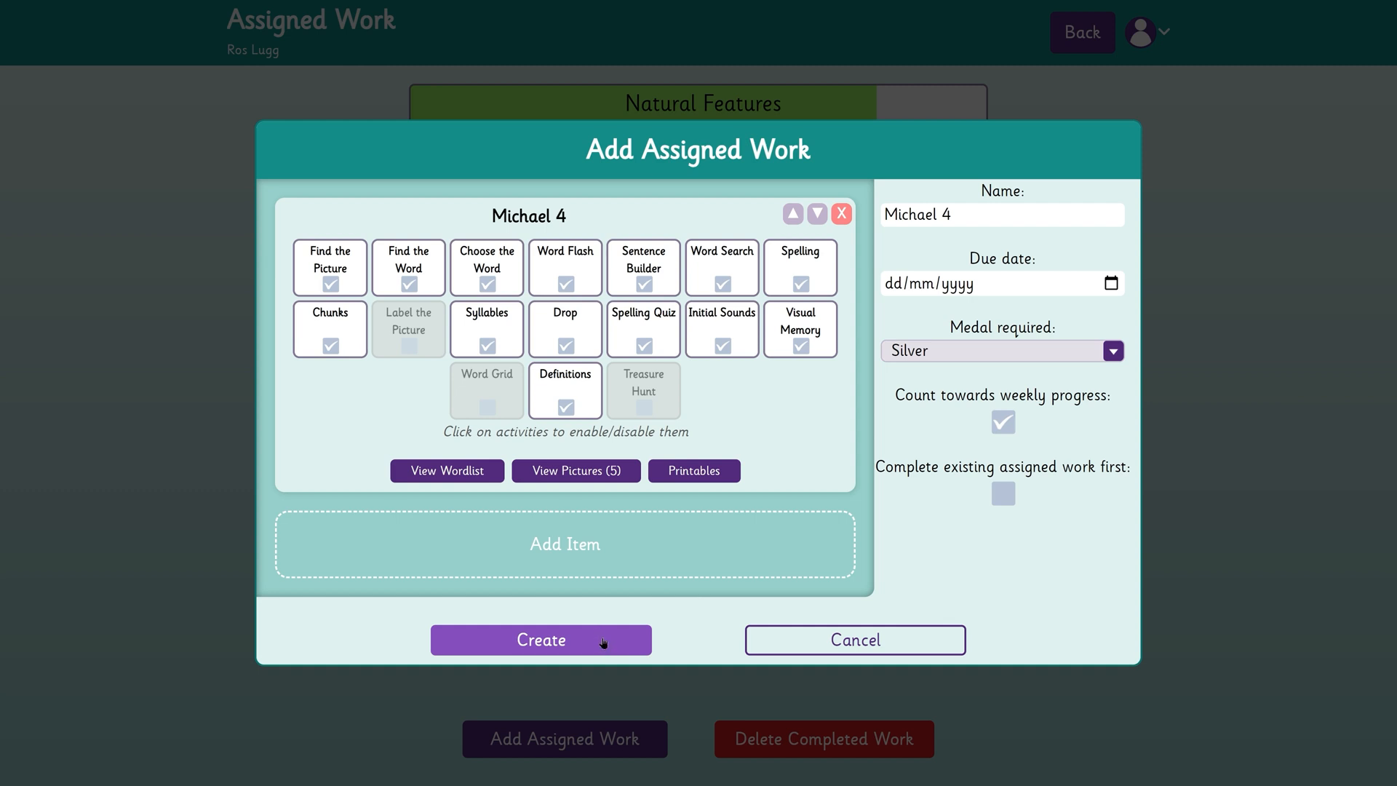
click(603, 642)
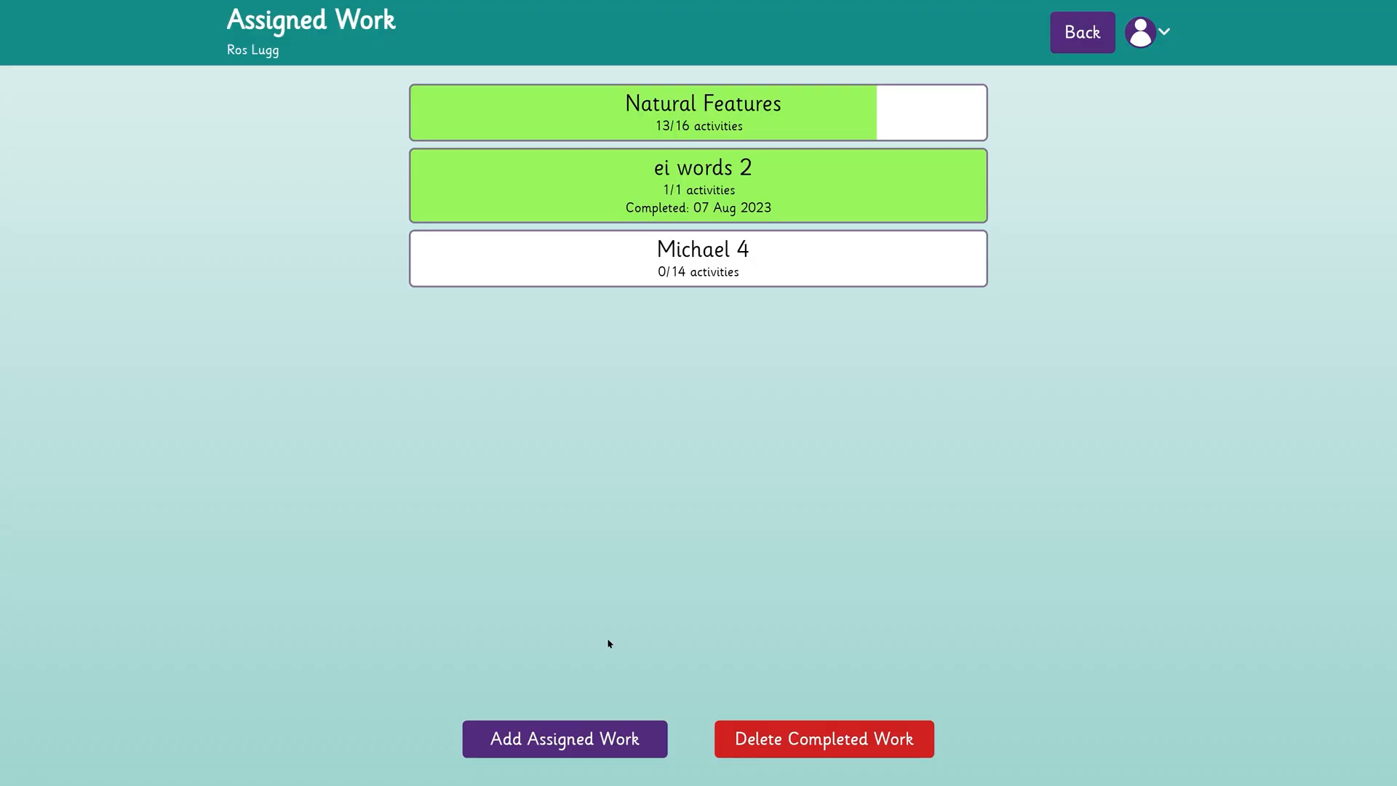